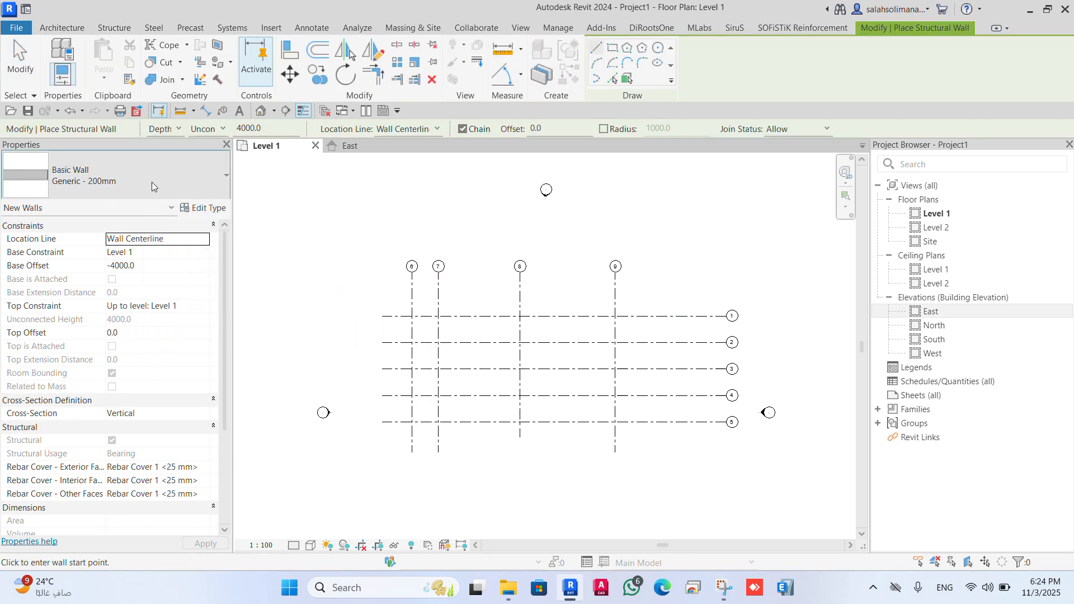
left_click(152, 182)
scroll(106, 391, "down", 2)
scroll(107, 391, "up", 5)
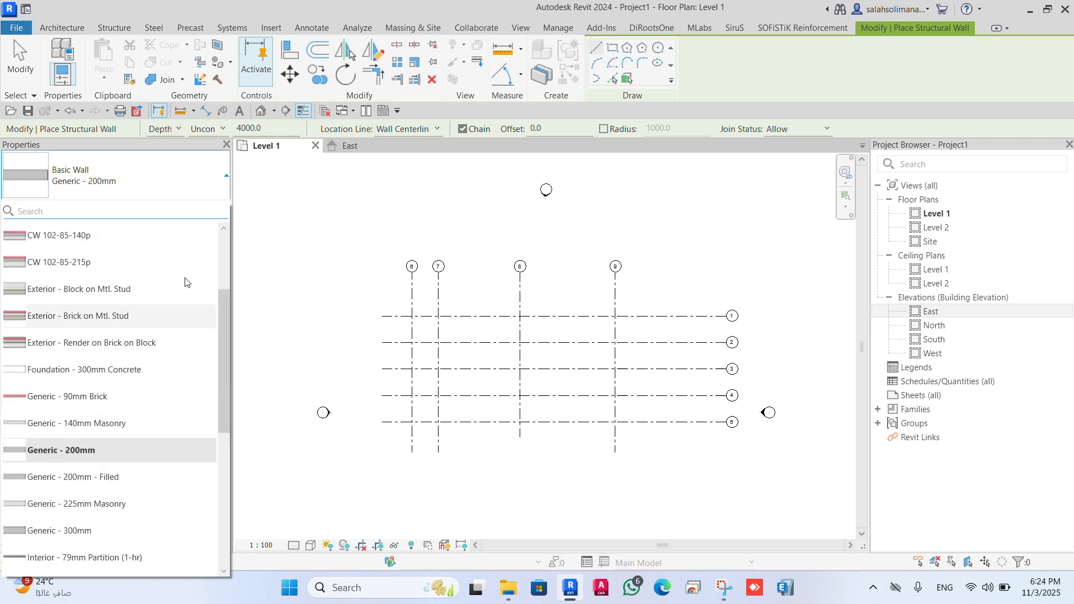
left_click(223, 170)
Duplicate the Generic - 200mm wall type and rename the copy with the author's first name
left_click(204, 208)
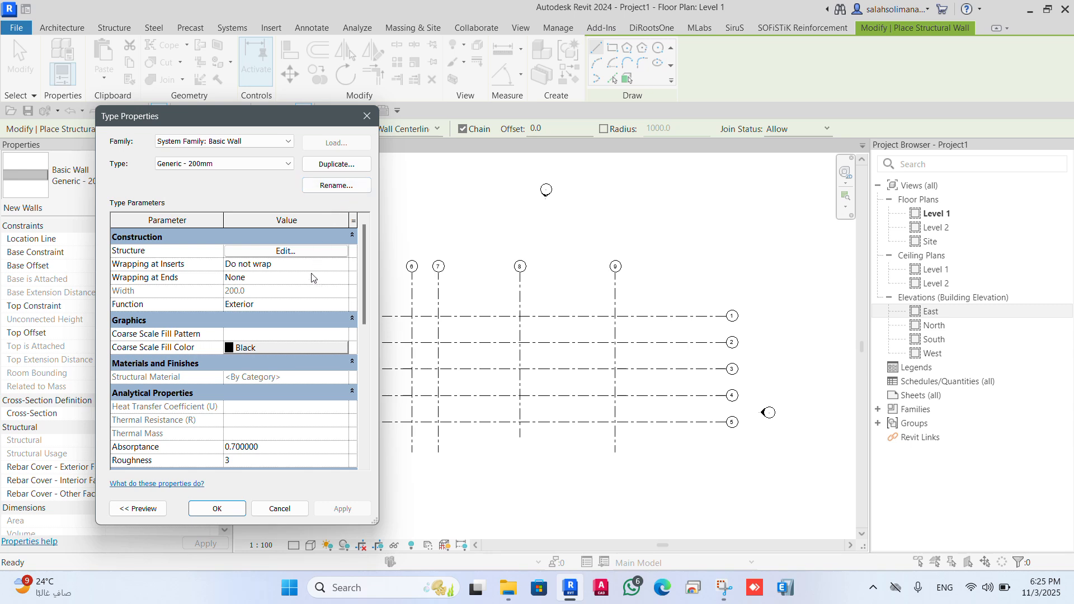
left_click(336, 164)
left_click(239, 254)
left_click(336, 185)
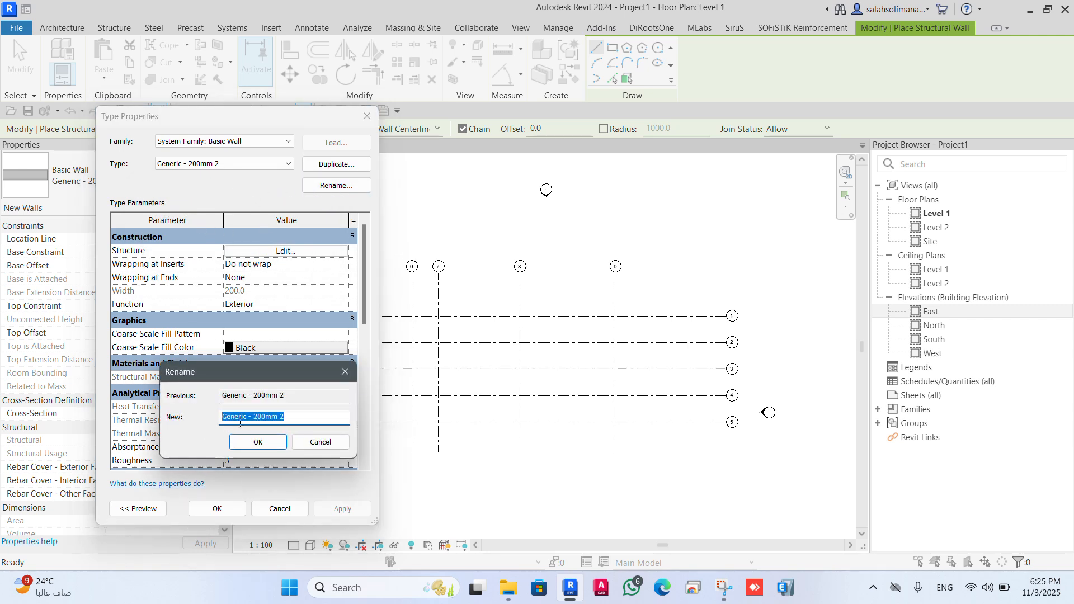
type("salah")
left_click(258, 442)
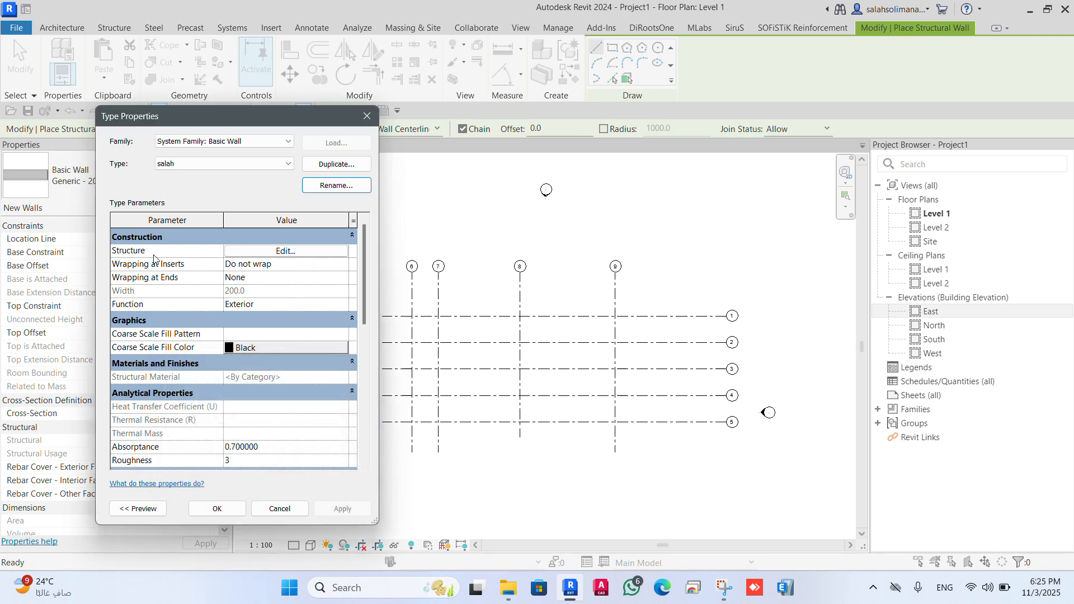
Edit the duplicated wall type's structure and insert a layer above the structure layer with the function Finish 2 [5]
left_click(295, 253)
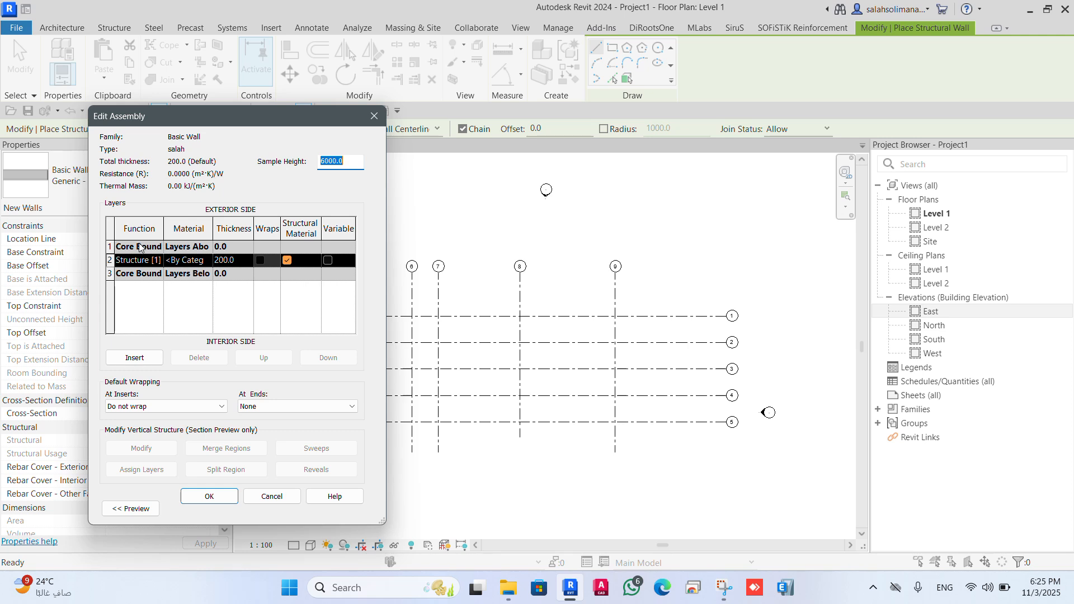
left_click(161, 258)
left_click(155, 267)
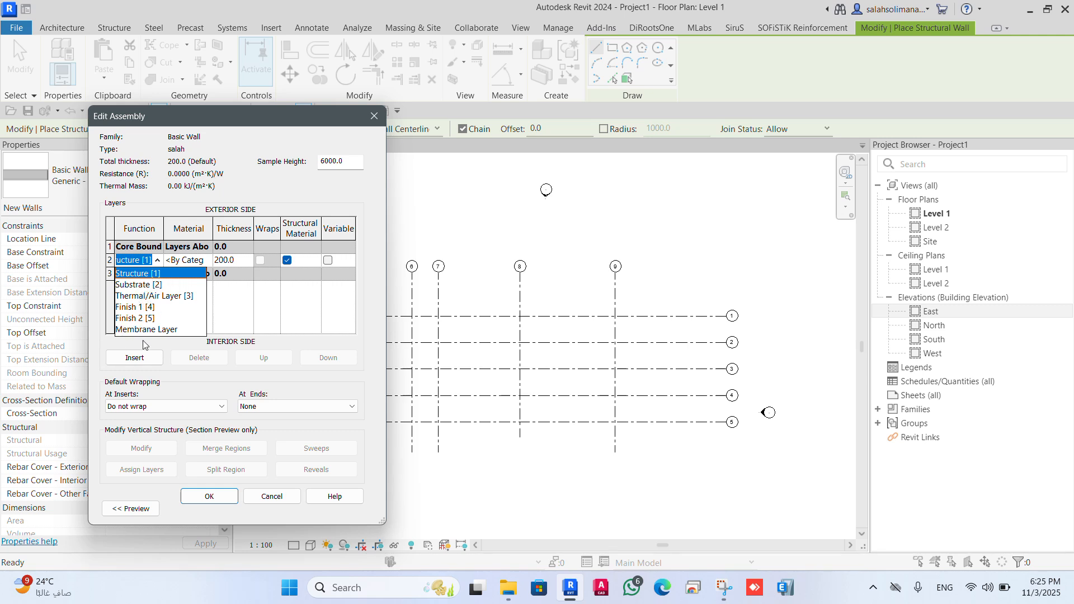
left_click(159, 261)
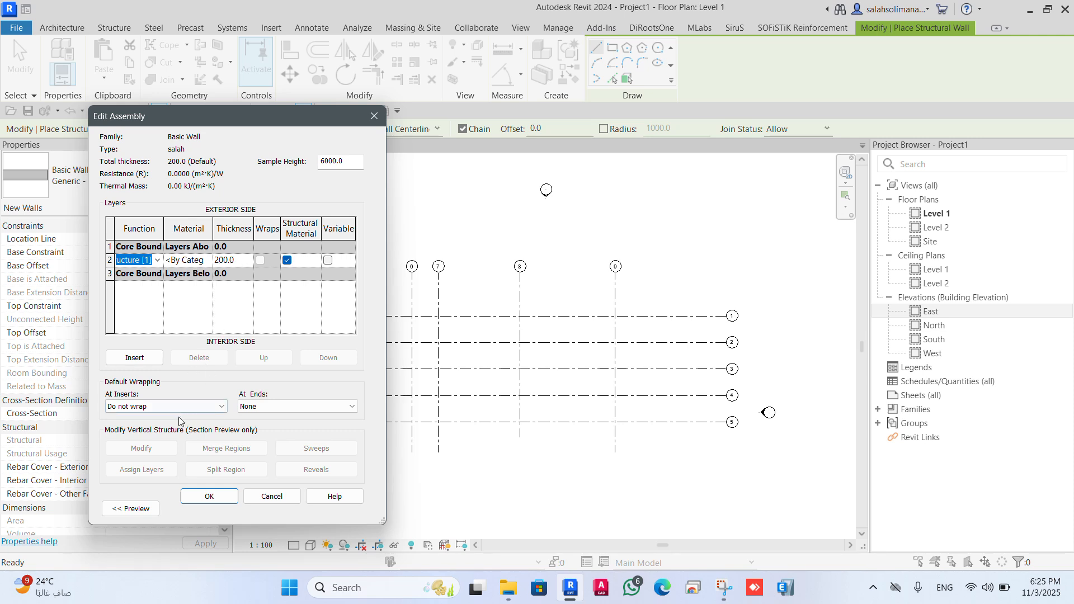
left_click(134, 357)
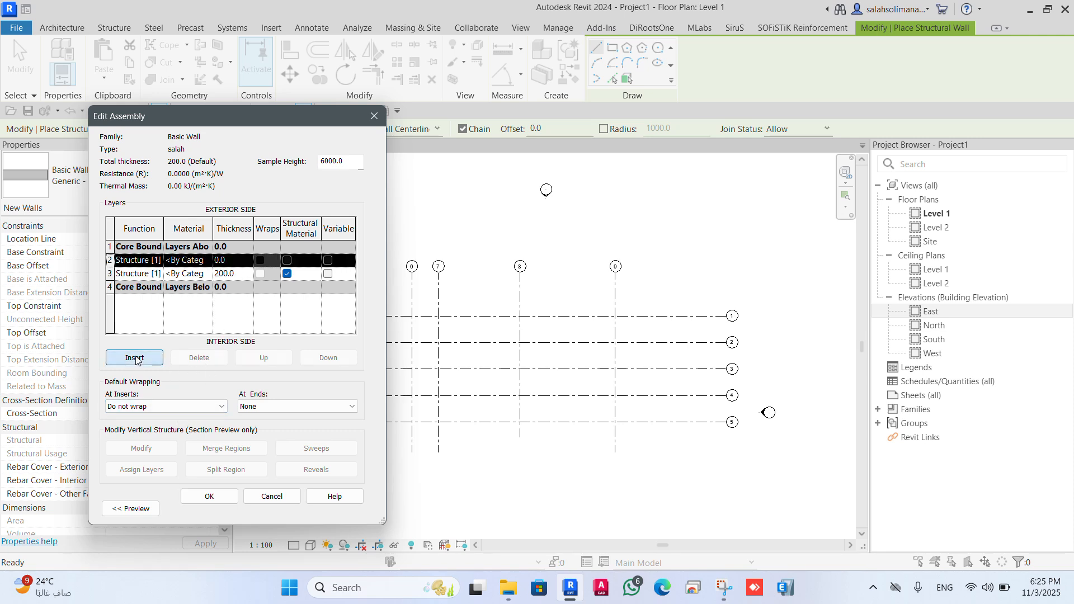
left_click(158, 260)
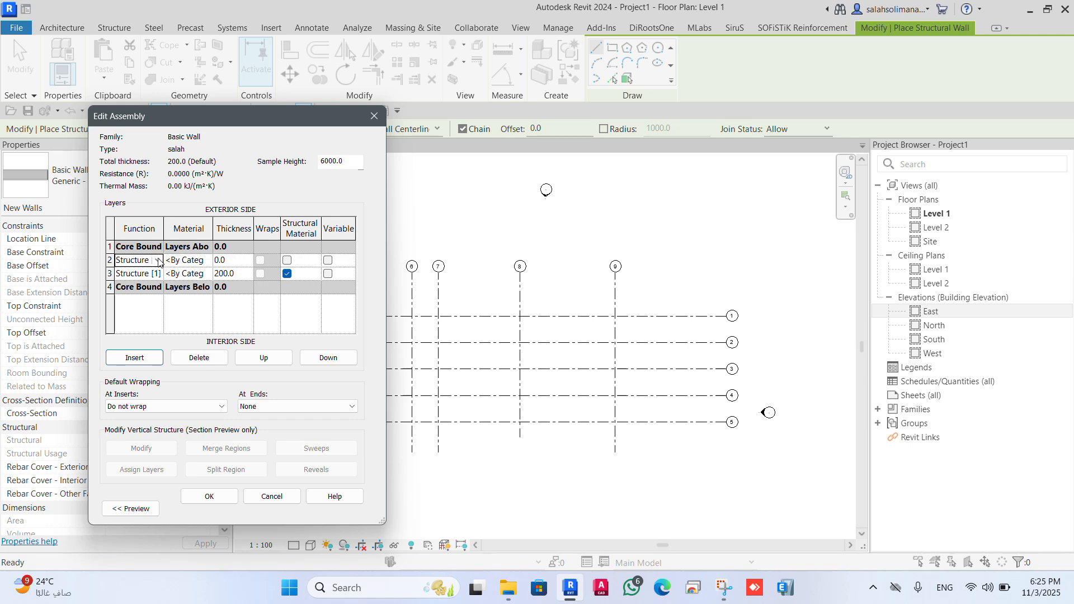
left_click(158, 260)
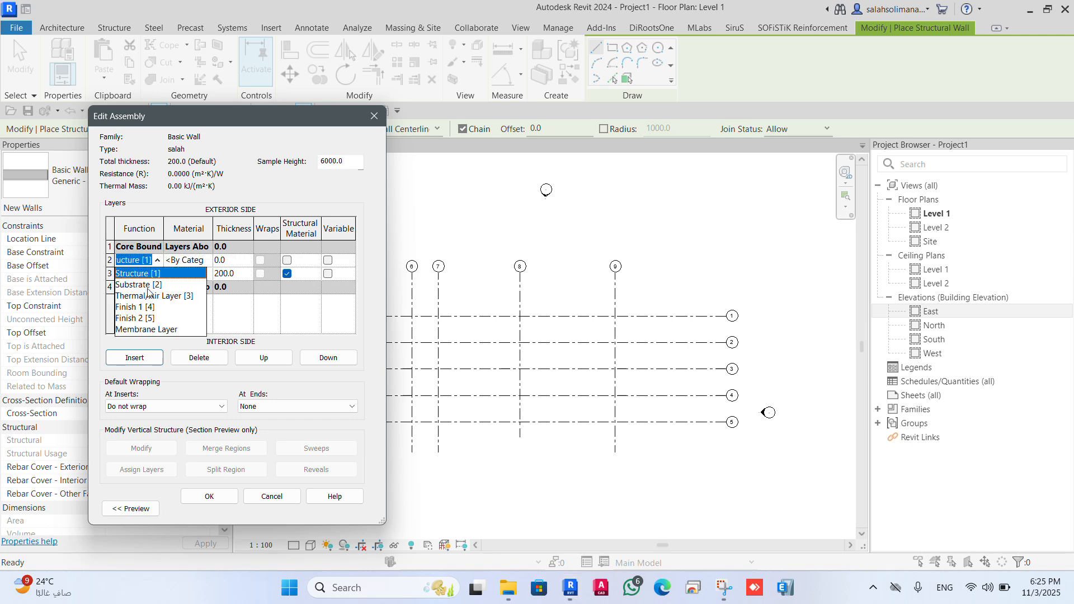
left_click(147, 317)
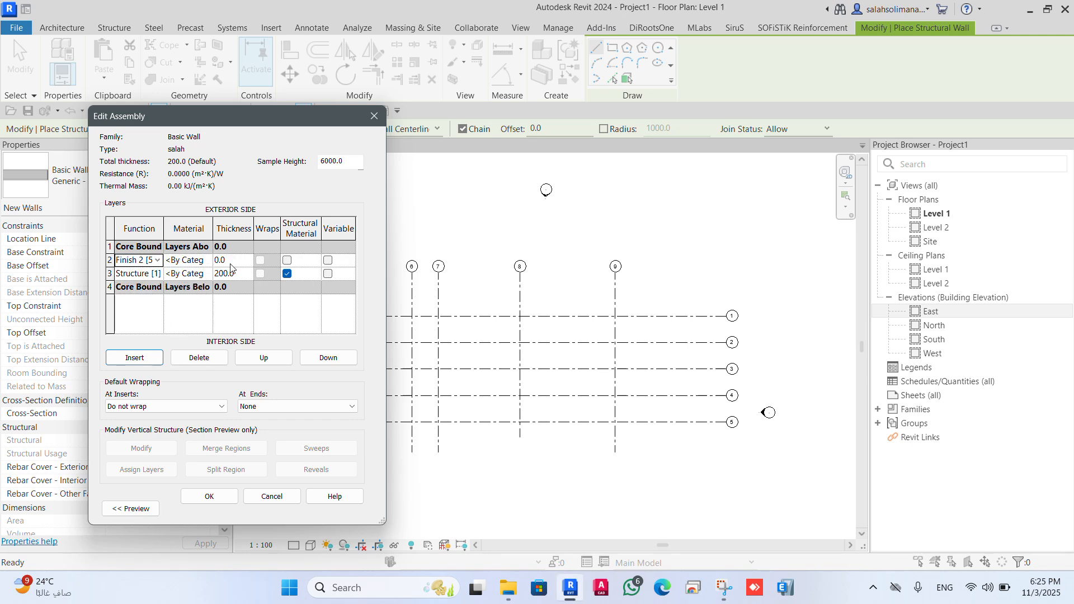
Toggle the Structural Material setting of the wall layers, and discard the assembly and type edits
left_click(287, 259)
left_click(288, 260)
left_click(285, 274)
left_click(382, 116)
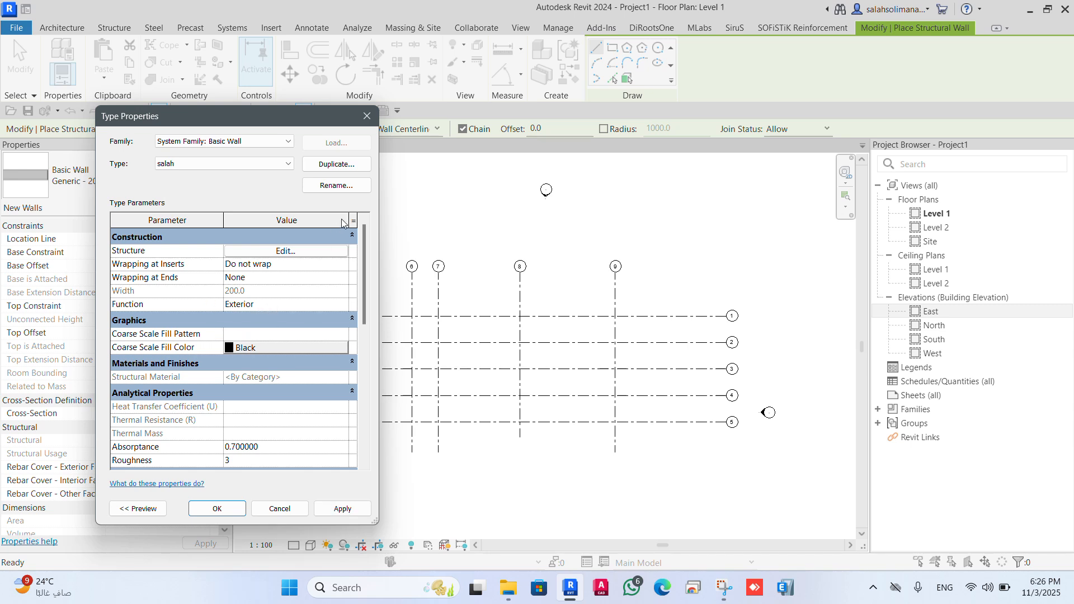
left_click(368, 117)
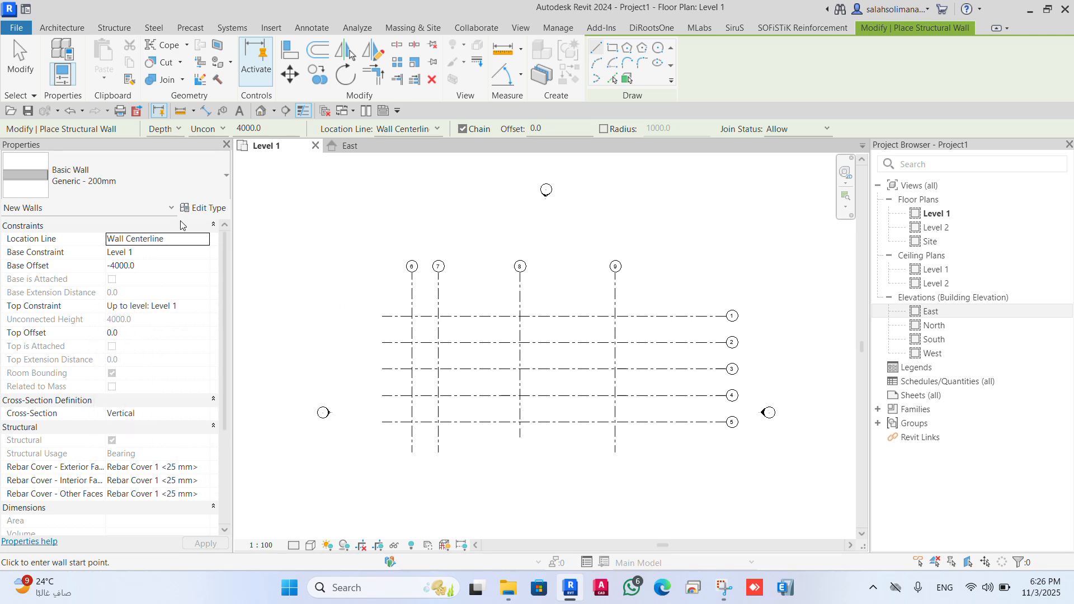
Set the new structural walls to be placed by height, with Level 2 as their top constraint
scroll(414, 318, "up", 1)
middle_click_drag(403, 353, 370, 408)
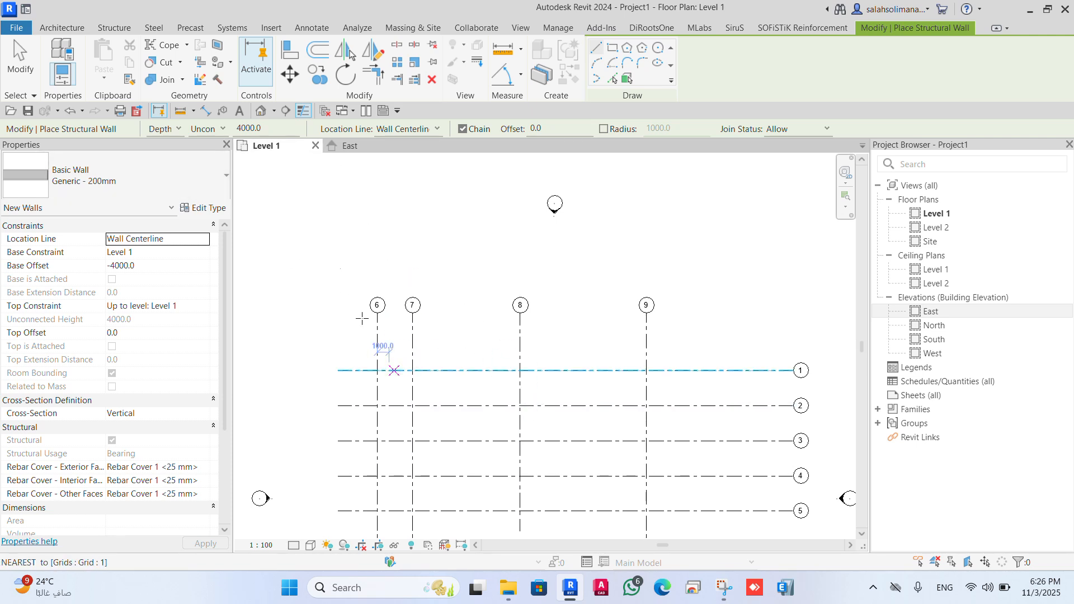
left_click(177, 131)
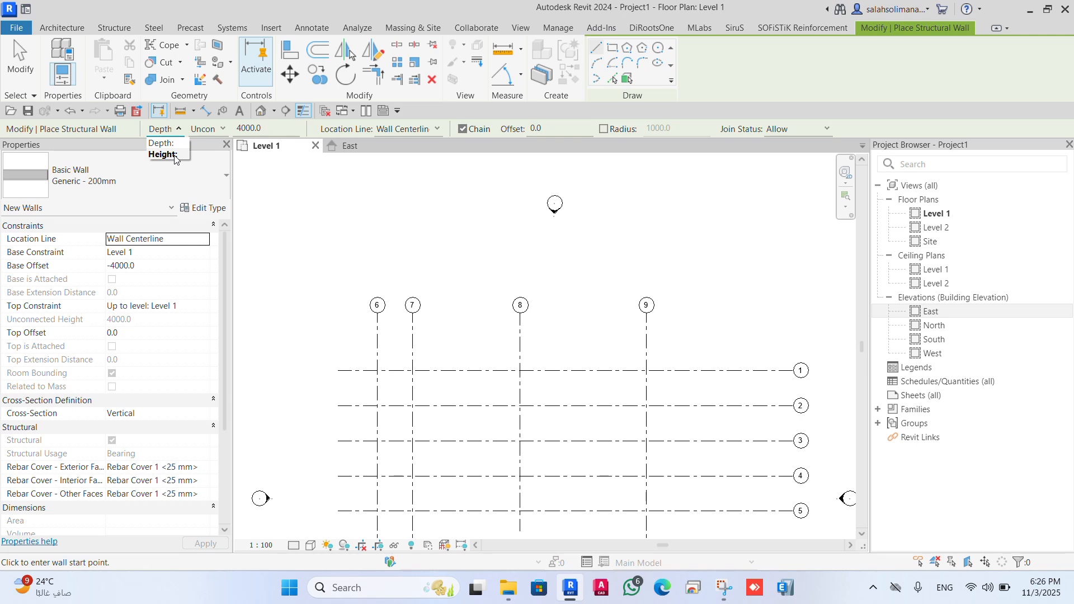
left_click(168, 155)
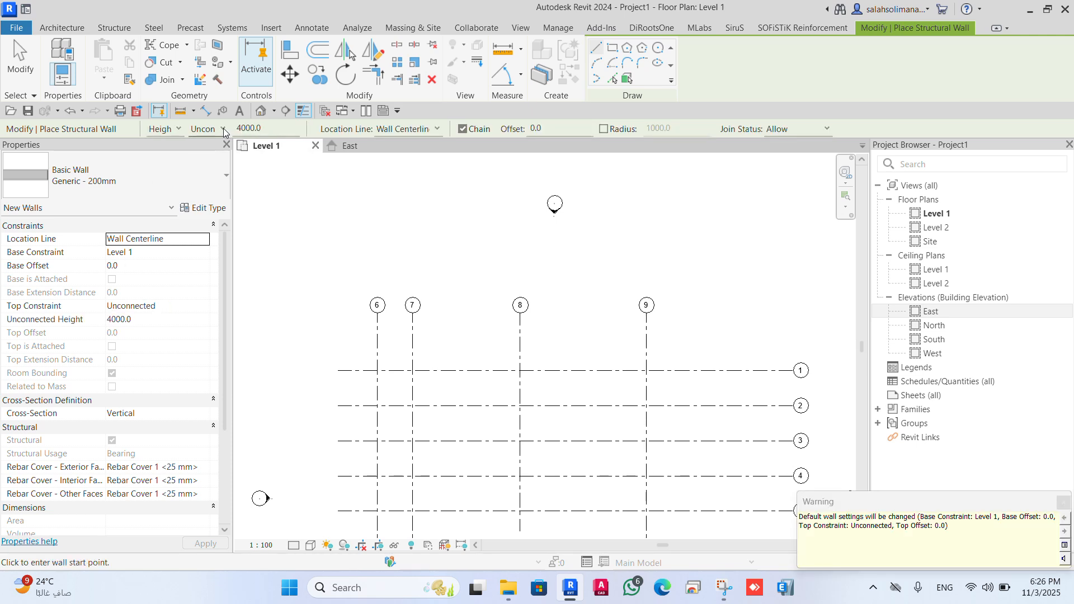
left_click(223, 129)
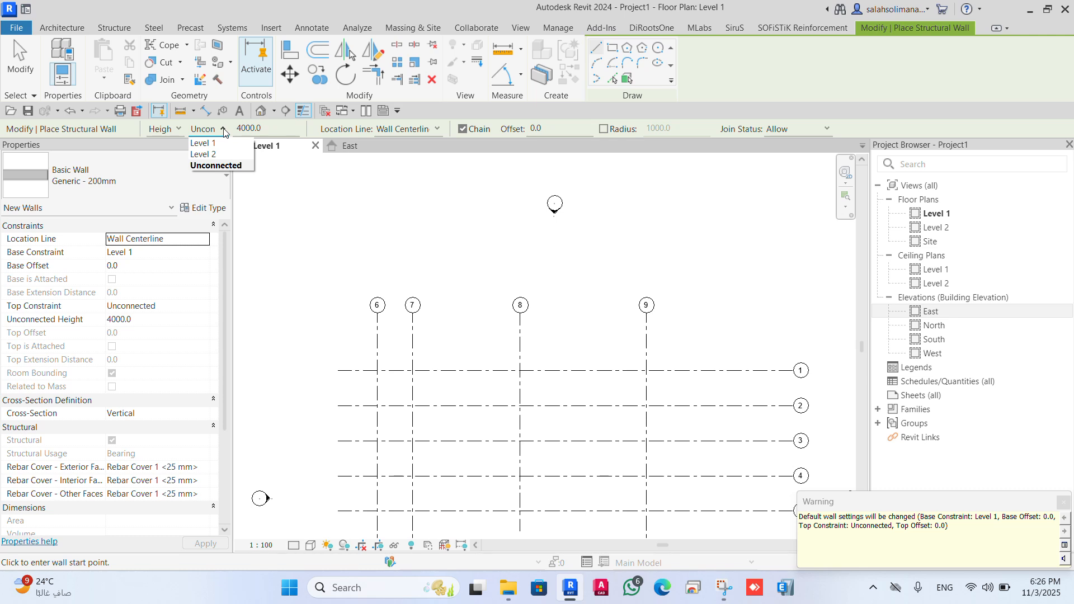
left_click(227, 158)
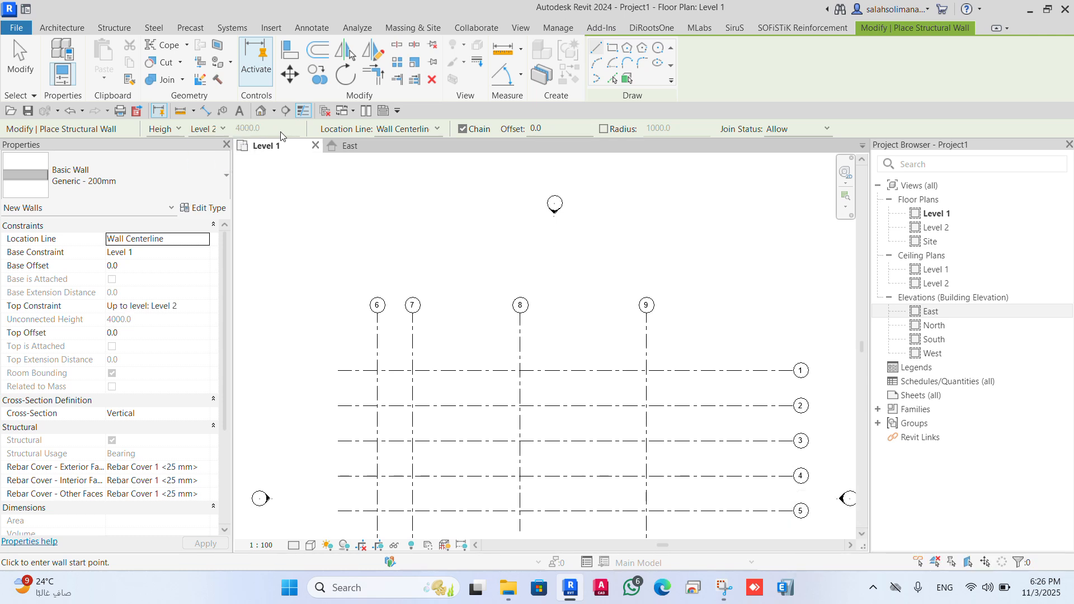
Review the location line options for the new walls and choose Wall Centerline
middle_click_drag(402, 233, 350, 216)
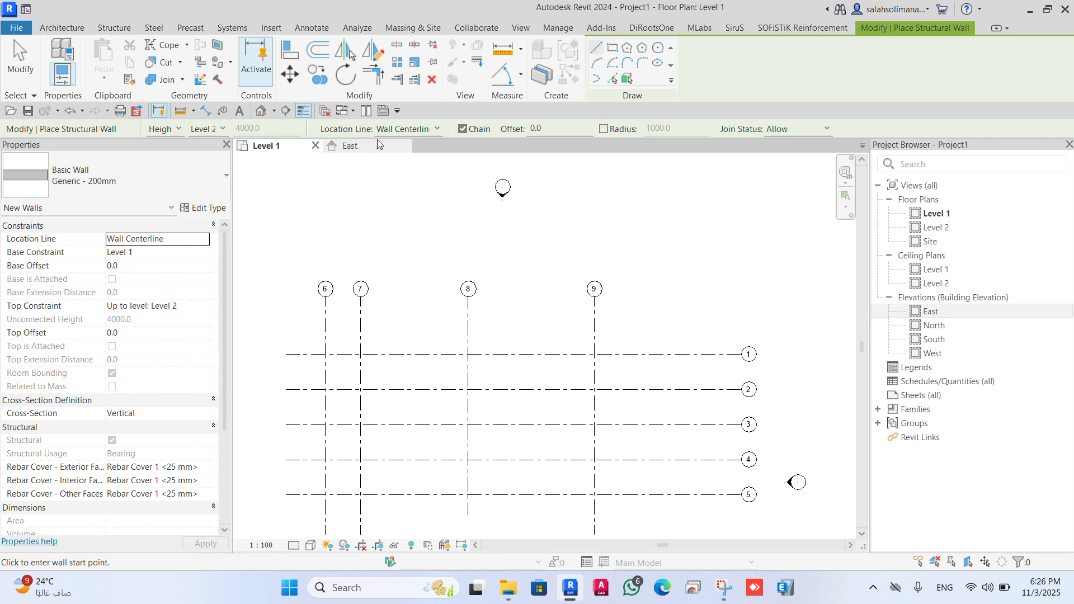
left_click(437, 129)
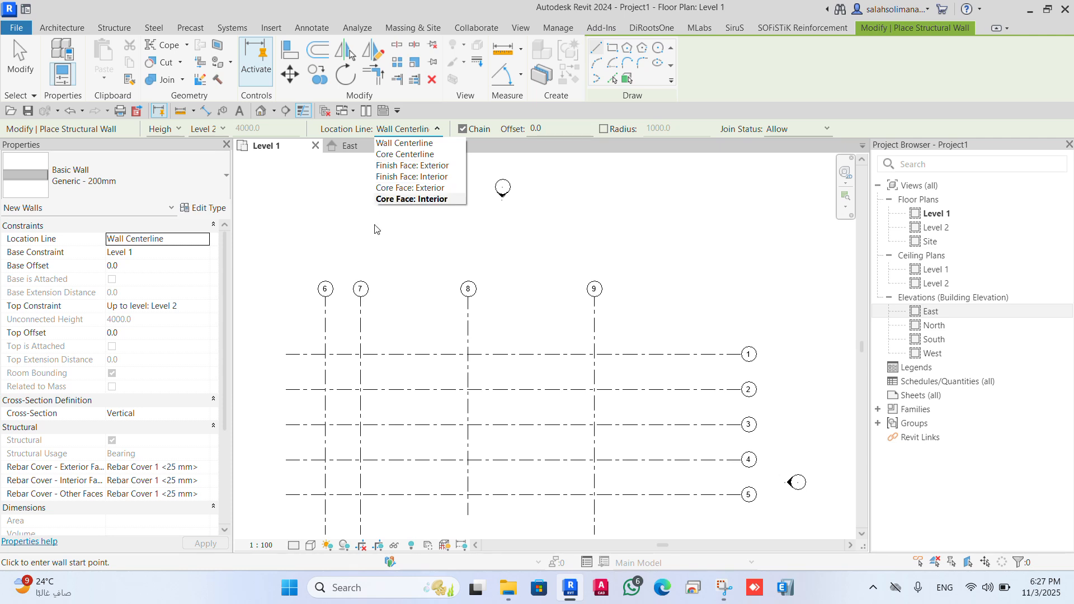
left_click(420, 225)
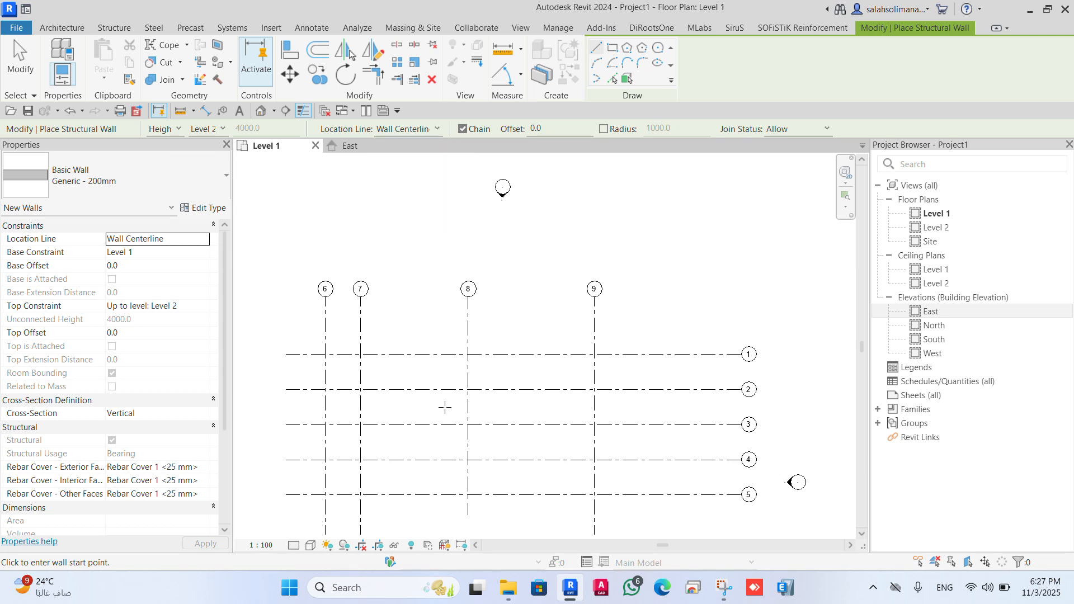
scroll(480, 333, "up", 4)
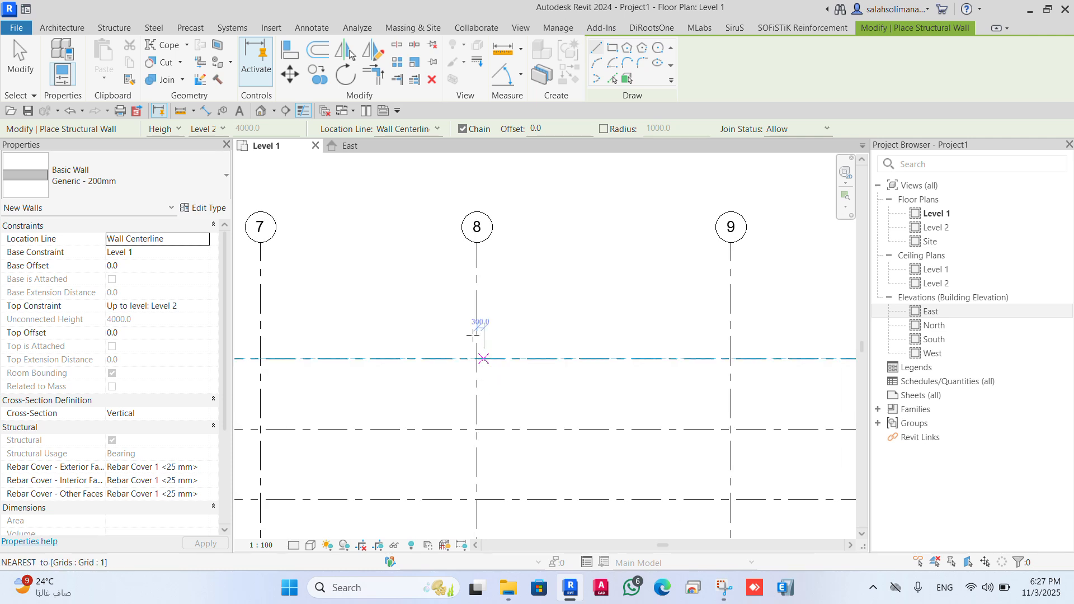
left_click(436, 130)
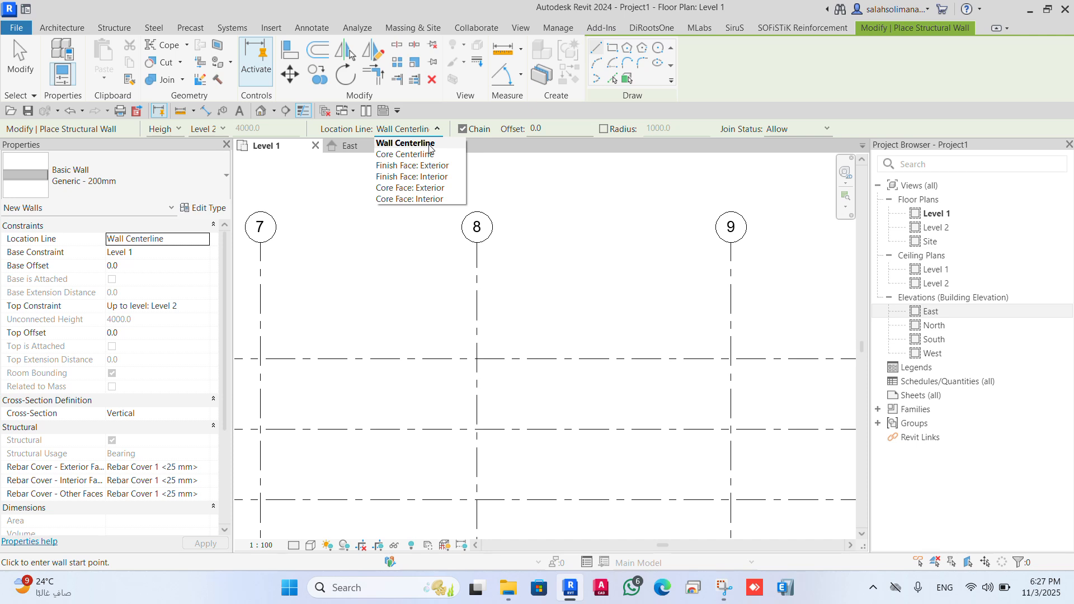
left_click(429, 146)
Draw chained walls along grid 8 from grid 1 to grid 3, and about 2300 mm along grid 3 towards grid 9
scroll(484, 378, "up", 2)
left_click(469, 343)
middle_click_drag(470, 502, 468, 350)
left_click(469, 438)
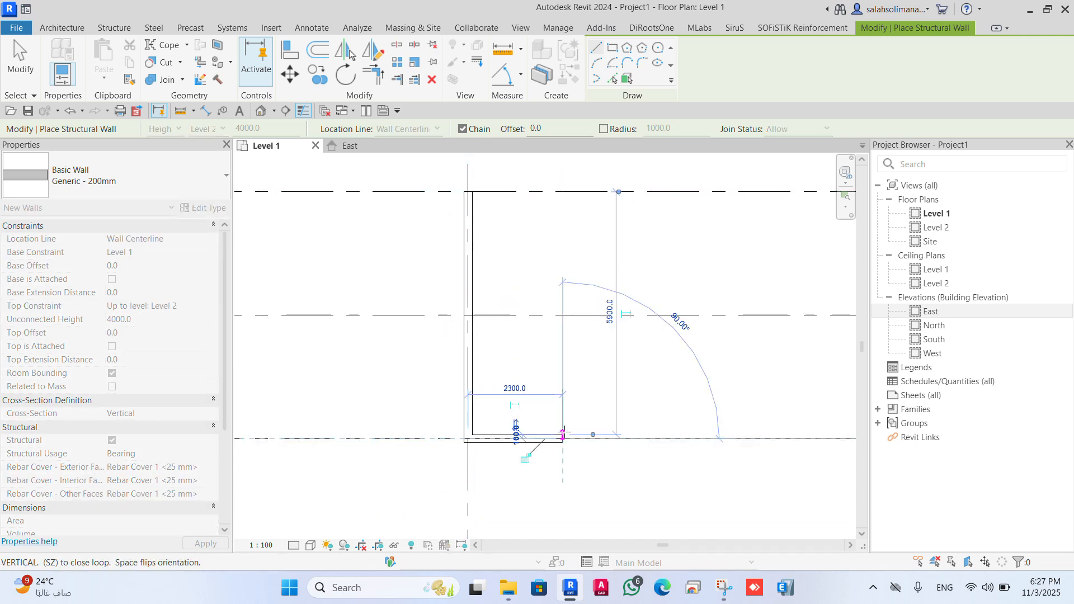
key("Escape")
Turn off chaining and draw a single wall along grid 9 from grid 3 to grid 2
scroll(492, 223, "up", 1)
middle_click_drag(492, 223, 458, 254)
scroll(495, 218, "down", 2)
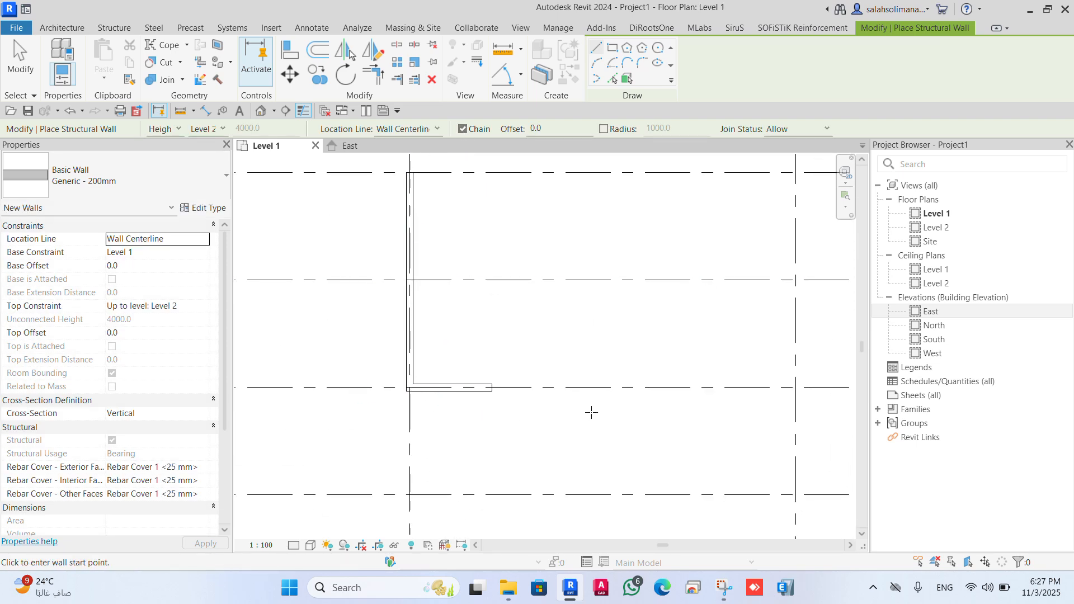
left_click(461, 129)
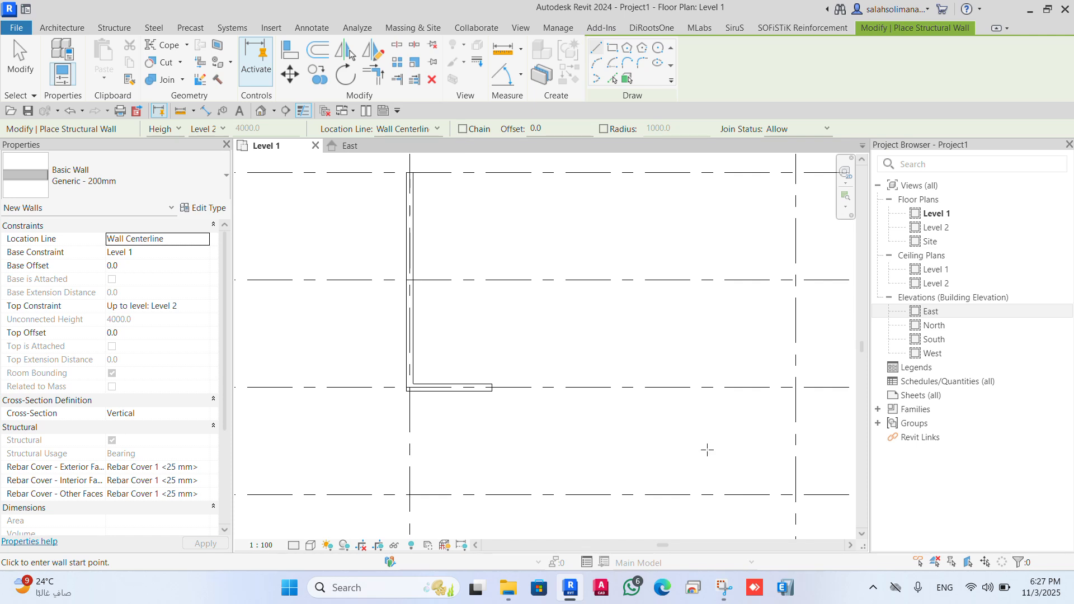
left_click(796, 387)
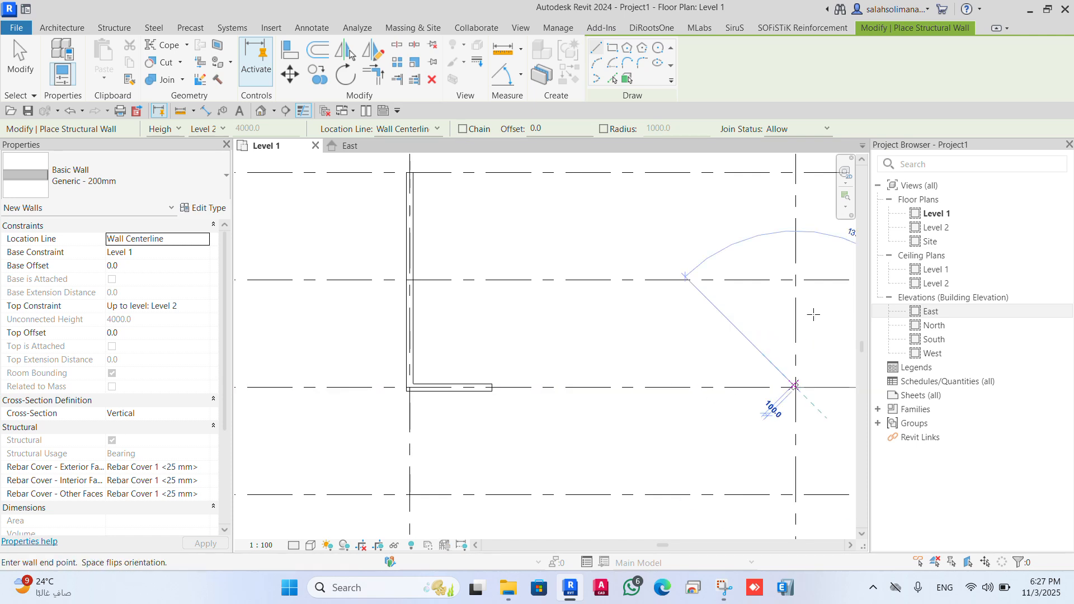
left_click(795, 280)
scroll(736, 392, "up", 2)
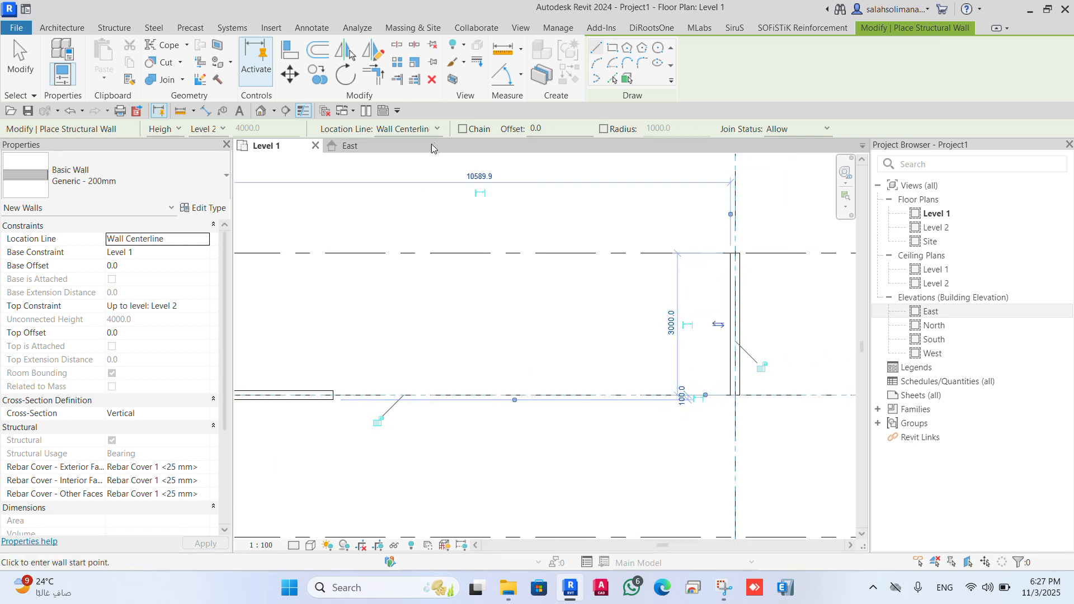
Turn chaining back on and draw four connected walls between grids 8 and 9, starting on grid 3 and ending with a slanted segment
left_click(462, 130)
left_click(494, 395)
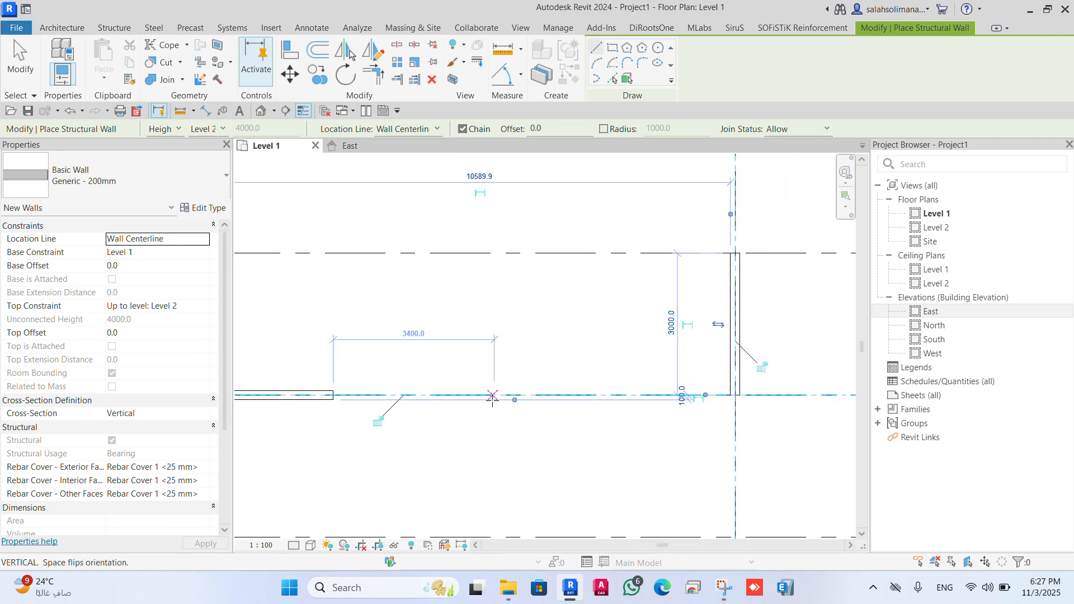
left_click(494, 214)
left_click(635, 213)
left_click(640, 315)
left_click(602, 369)
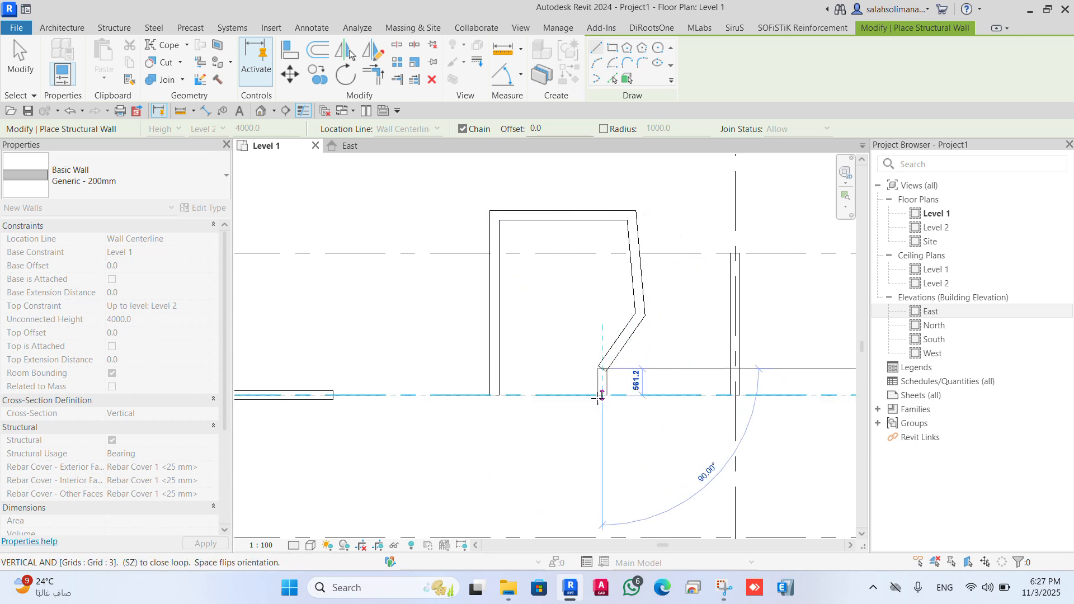
key("Escape")
key("Escape")
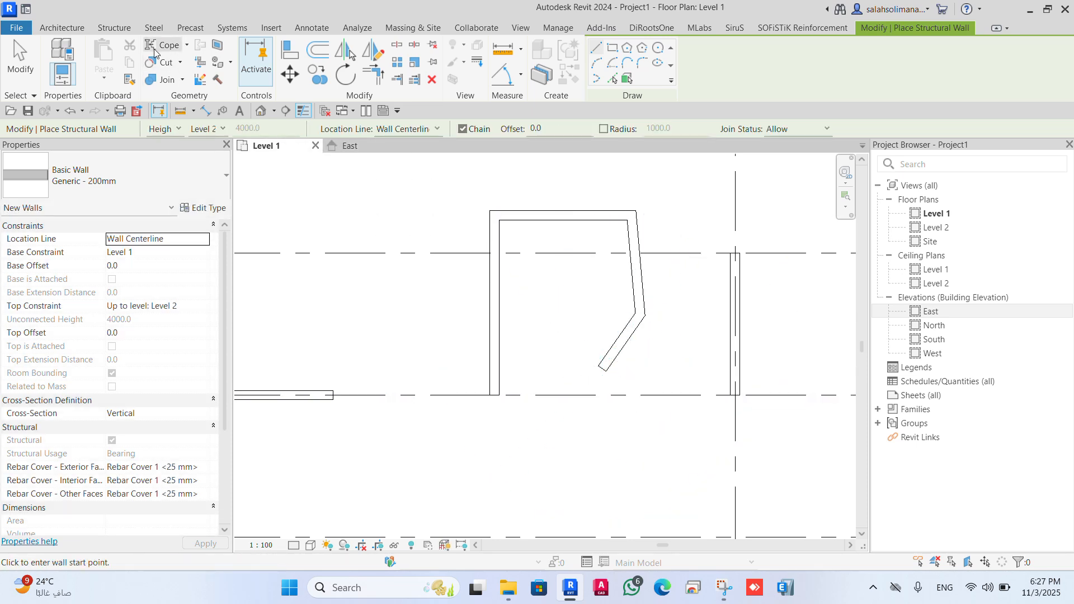
Set the wall offset to 1000 mm and draw a vertical wall upward across grid 4, between grids 7 and 8
left_click(115, 27)
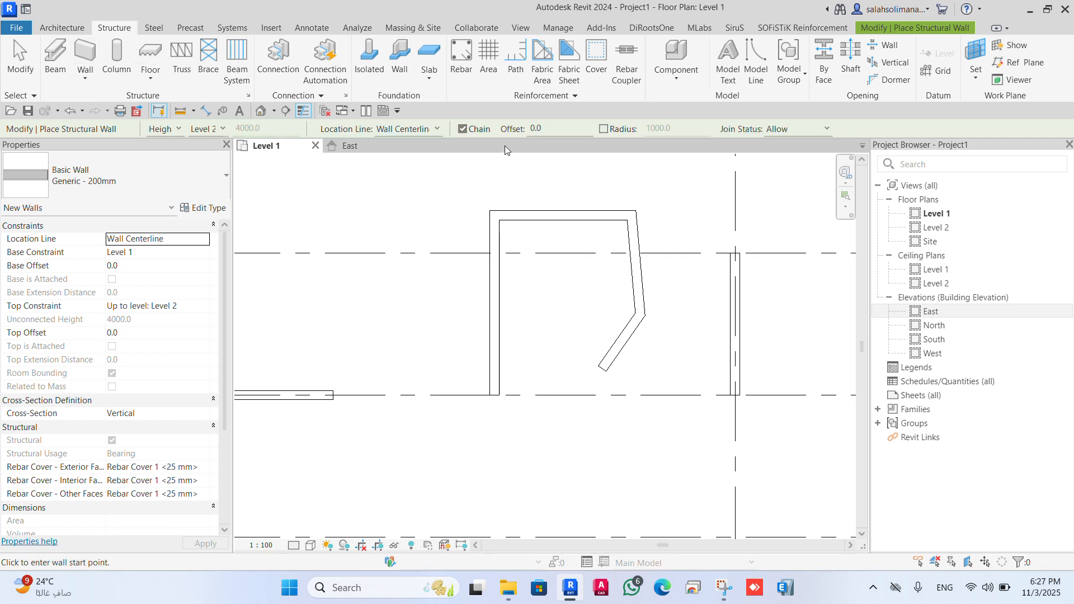
left_click(562, 128)
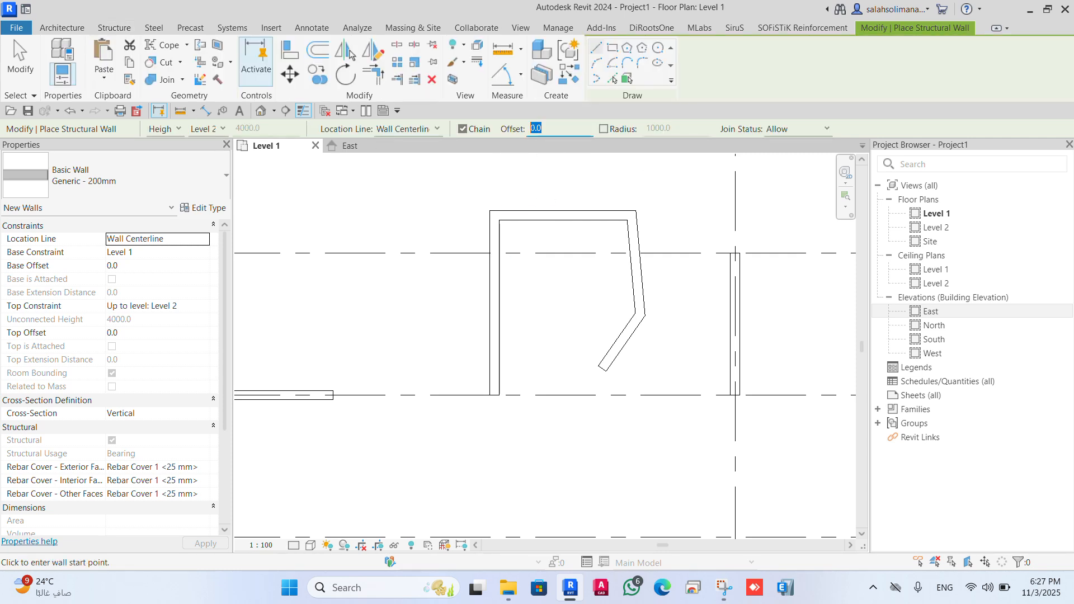
type("10")
scroll(506, 394, "down", 1)
middle_click_drag(513, 516, 763, 396)
scroll(374, 440, "up", 1)
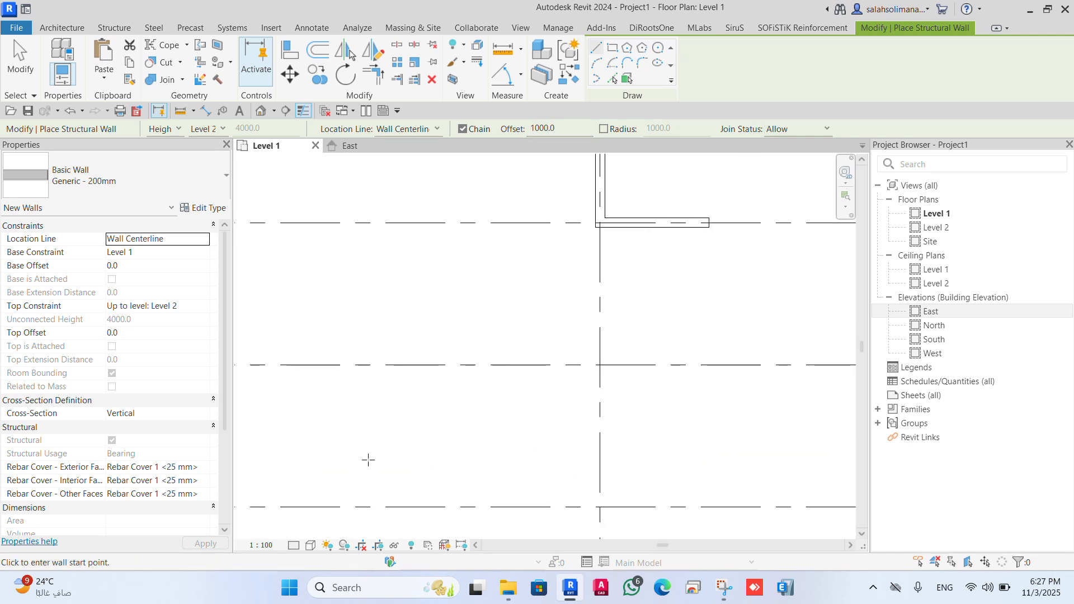
left_click(368, 460)
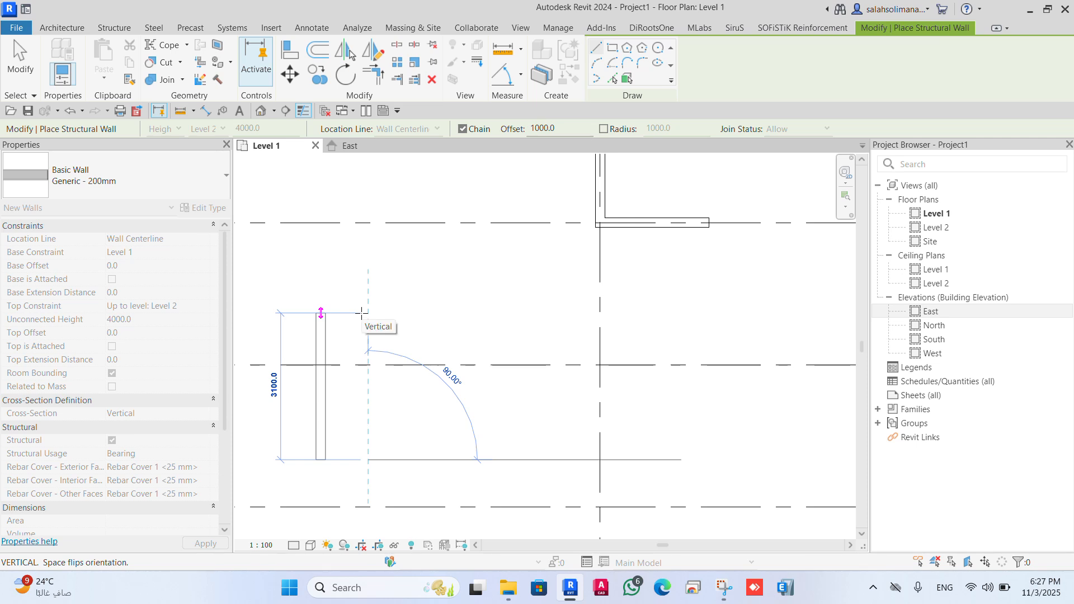
scroll(390, 322, "down", 1)
left_click(390, 322)
key("Escape")
Draw a second offset wall downward across grid 5 between grids 7 and 8, and end the chain
left_click(451, 423)
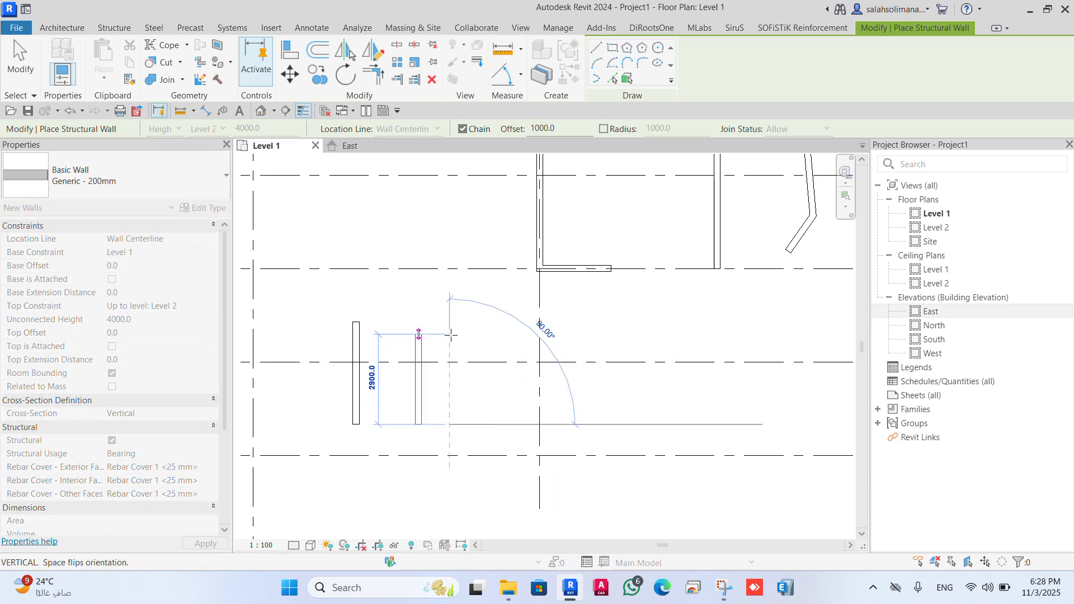
middle_click_drag(469, 474, 486, 574)
left_click(459, 400)
key("Escape")
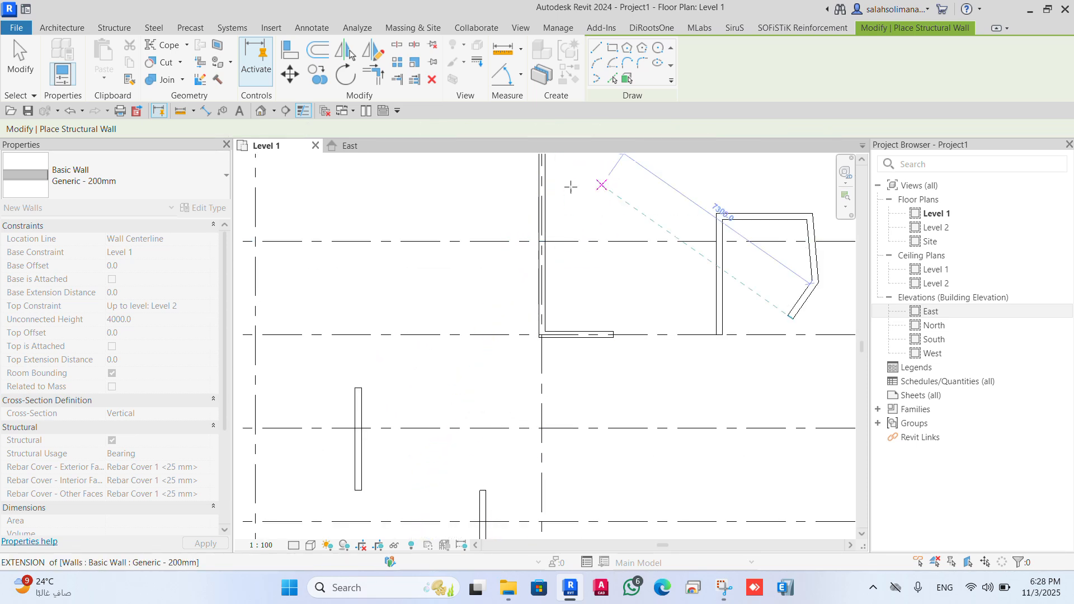
Enable a 1000 mm corner radius and draw two chained walls between grids 7 and 8, one vertical and one horizontal
left_click(124, 28)
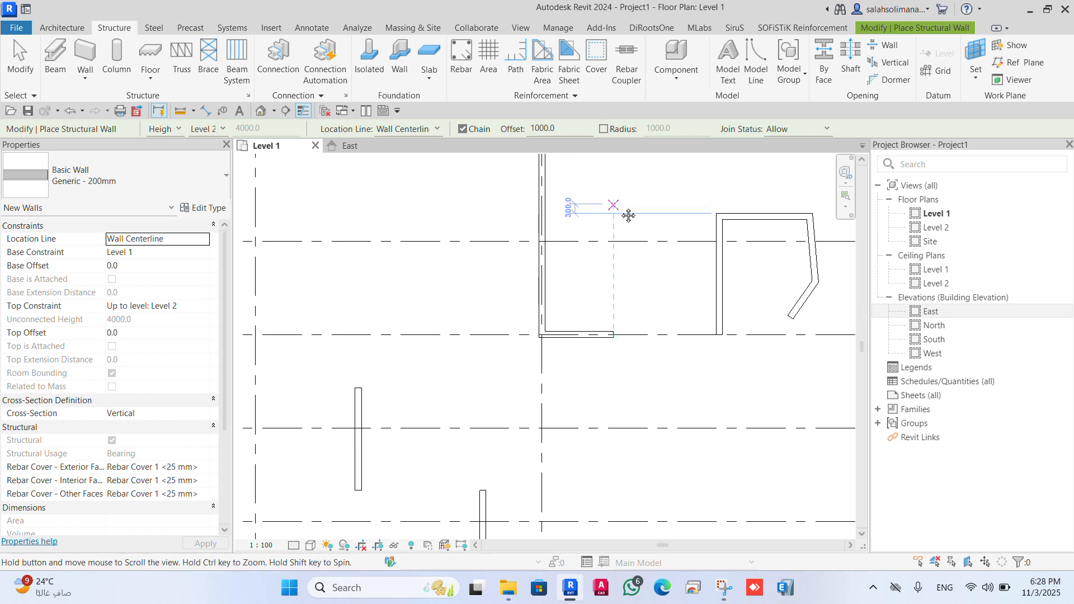
middle_click_drag(575, 204, 583, 329)
middle_click_drag(440, 407, 464, 461)
left_click(604, 130)
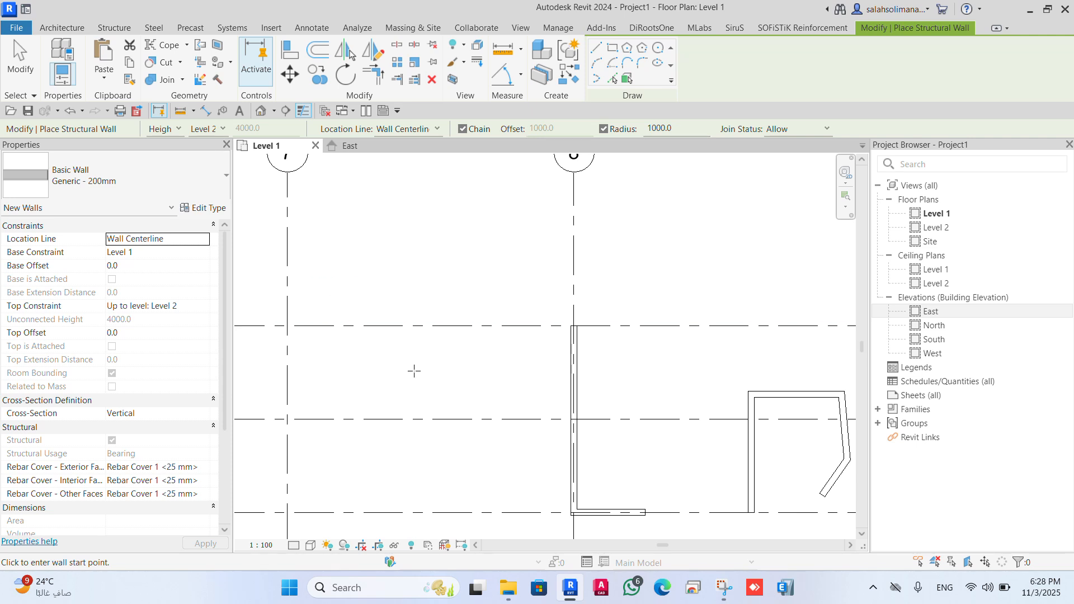
left_click(421, 393)
left_click(420, 244)
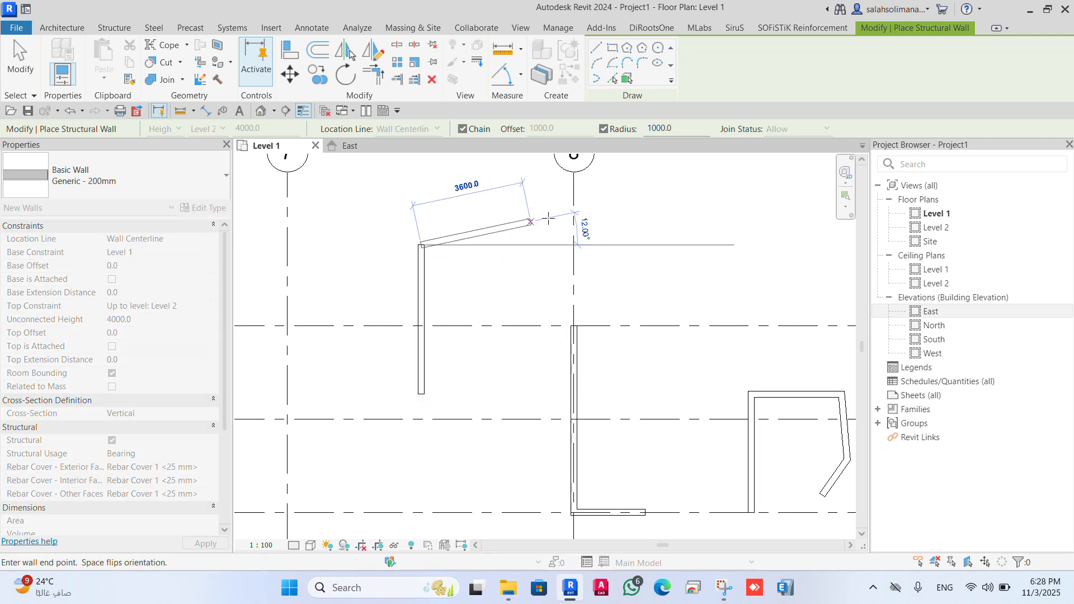
left_click(557, 244)
scroll(403, 294, "up", 2)
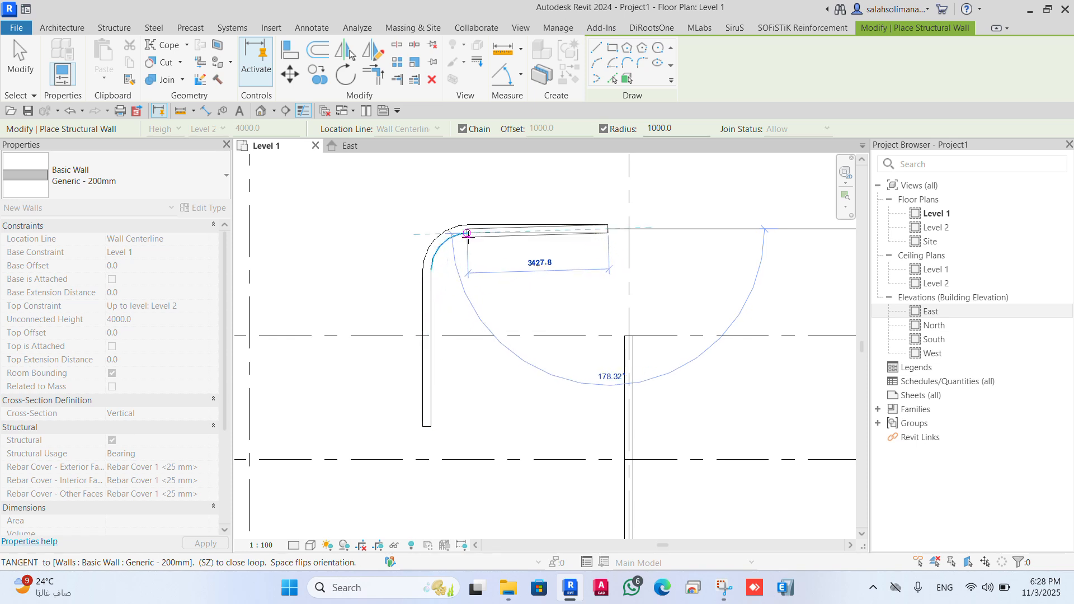
middle_click_drag(524, 340, 455, 426)
key("Escape")
scroll(659, 360, "down", 2)
middle_click_drag(638, 377, 553, 378)
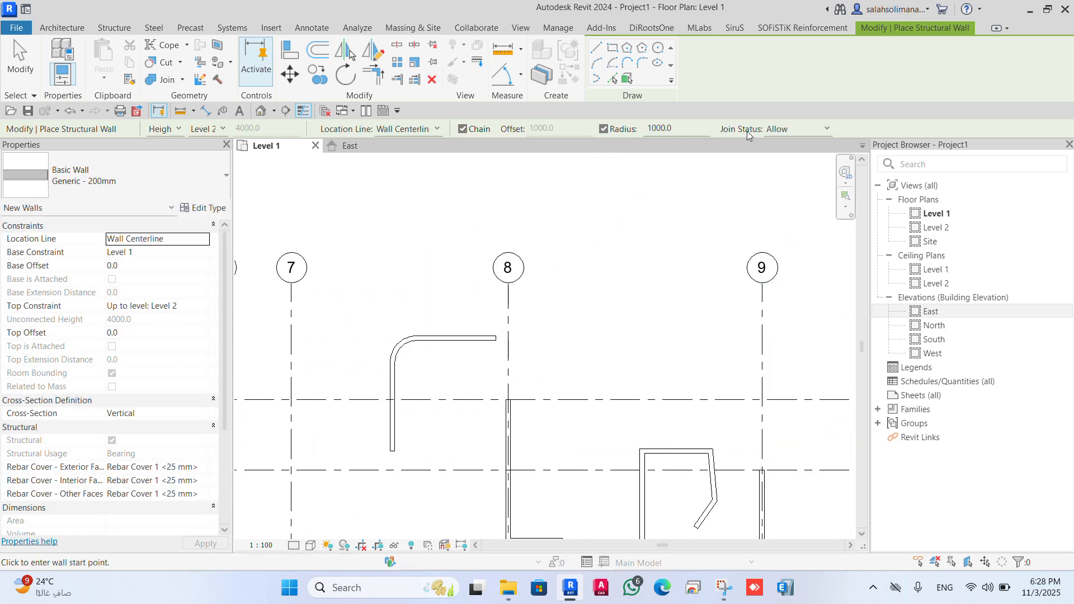
Set the join status to Disallow and draw a vertical and a horizontal chained wall above the grid, between grids 8 and 9
left_click(830, 129)
left_click(817, 156)
scroll(565, 347, "down", 2)
middle_click_drag(565, 348, 541, 427)
left_click(567, 412)
left_click(567, 309)
left_click(621, 309)
Set the offset to 0 and draw three chained walls as a U shape open to the left, about 1800 mm tall, above grid 9
scroll(621, 308, "up", 2)
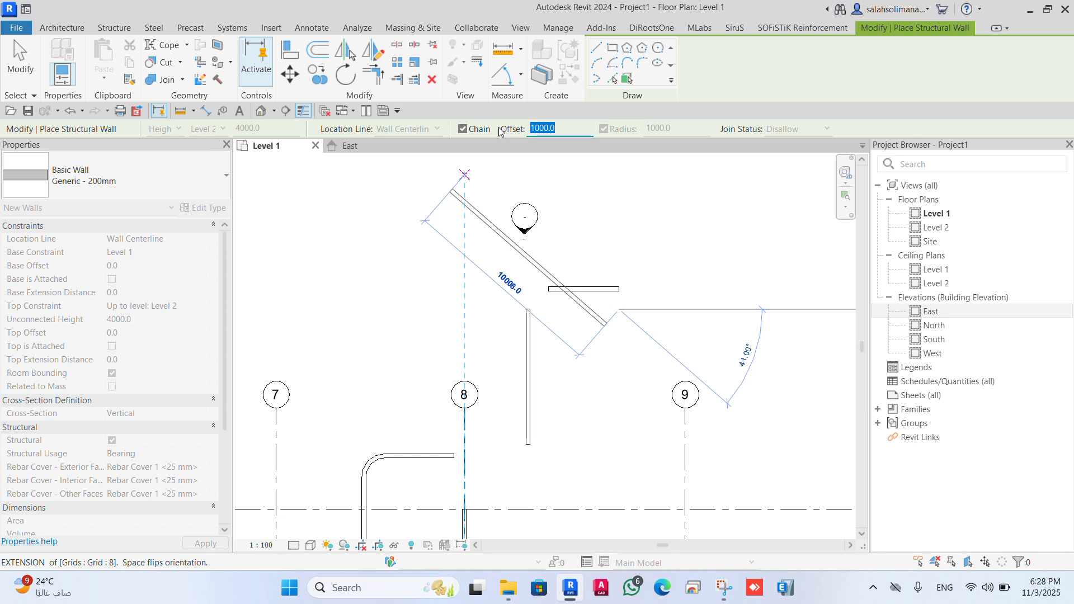
type("0")
left_click(655, 308)
middle_click_drag(700, 264, 698, 218)
scroll(682, 293, "up", 2)
left_click(642, 305)
scroll(631, 319, "up", 2)
left_click(574, 293)
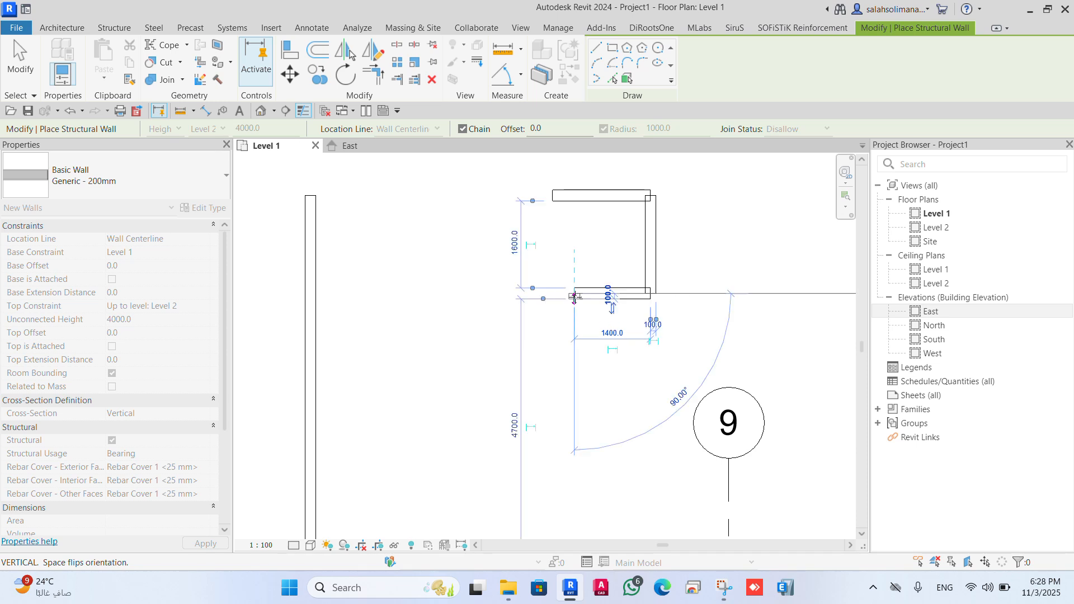
key("Escape")
key("Escape")
Join the U shape's vertical wall with its upper and lower horizontal walls
scroll(660, 223, "up", 2)
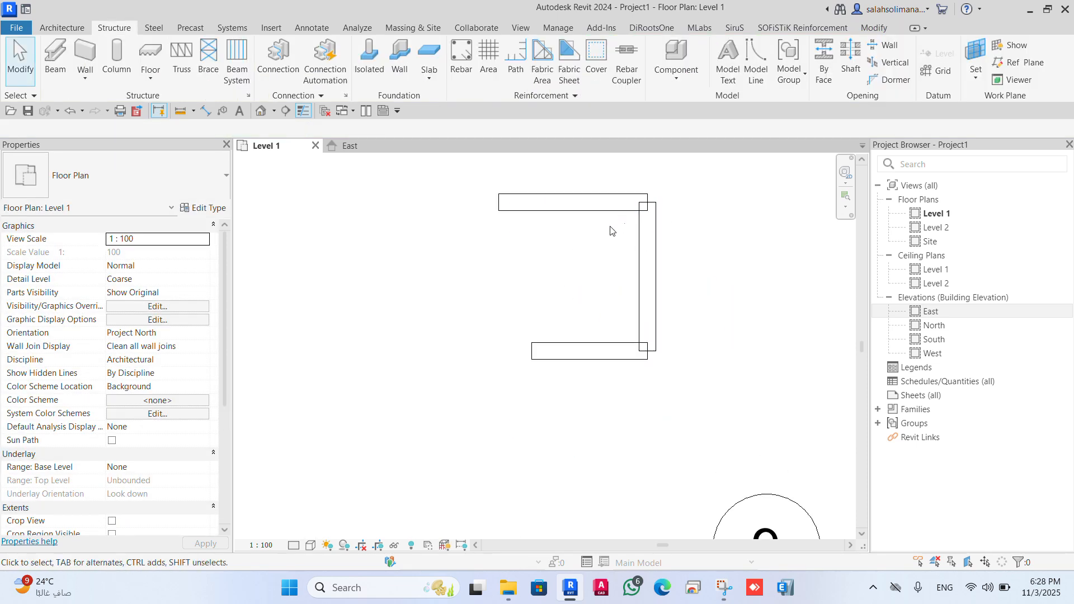
left_click(647, 257)
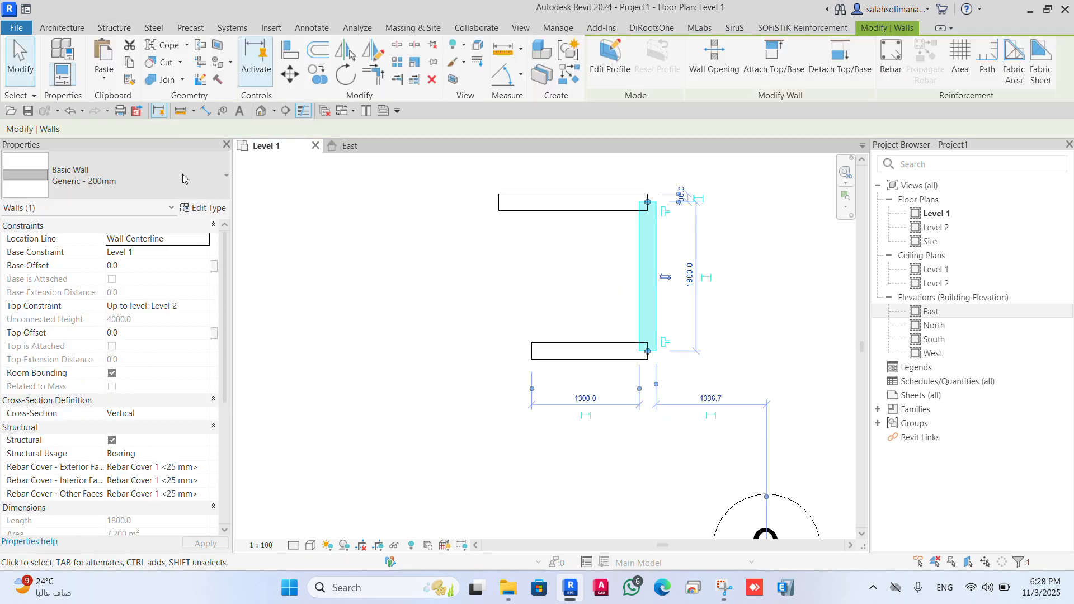
left_click(167, 81)
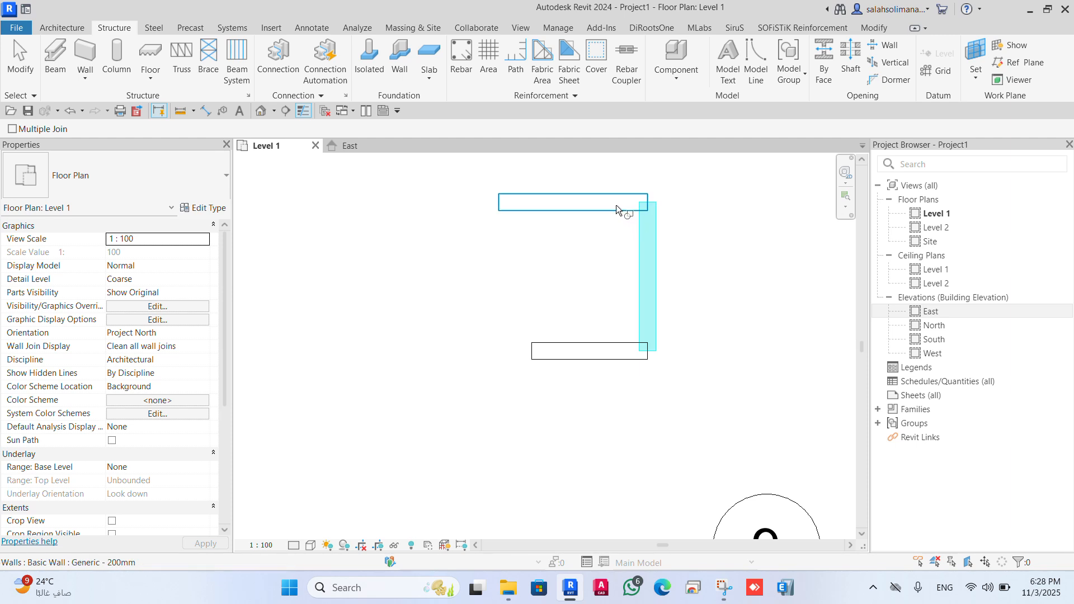
scroll(650, 209, "up", 2)
left_click(603, 453)
left_click(652, 418)
scroll(655, 436, "down", 3)
scroll(642, 415, "down", 1)
scroll(657, 345, "up", 4)
key("Escape")
Extend both ends of the U shape's vertical wall to the outer faces of the upper and lower walls
left_click(626, 369)
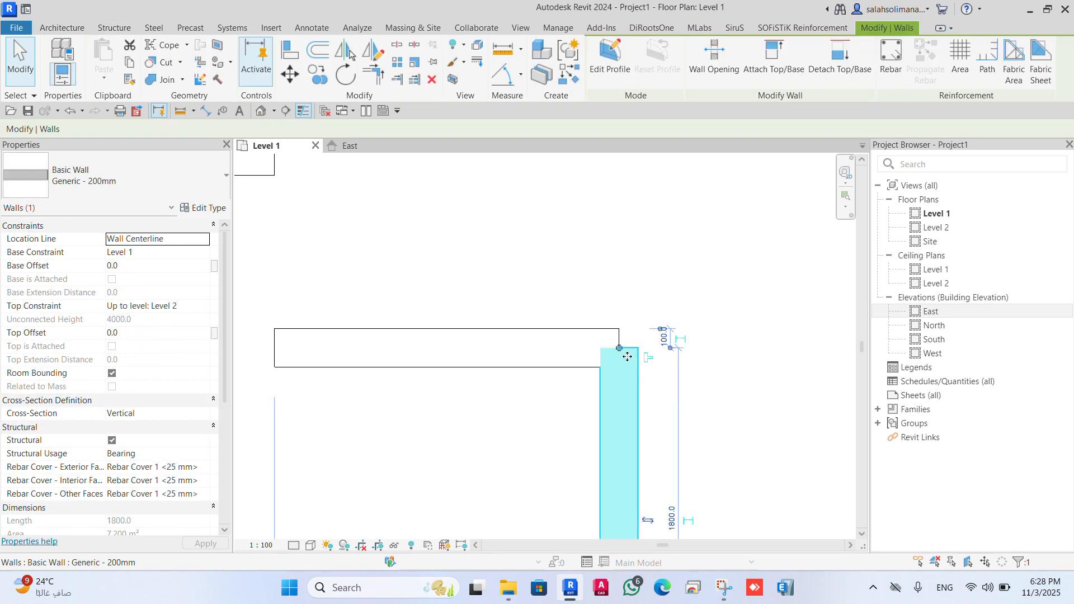
left_click_drag(619, 349, 618, 329)
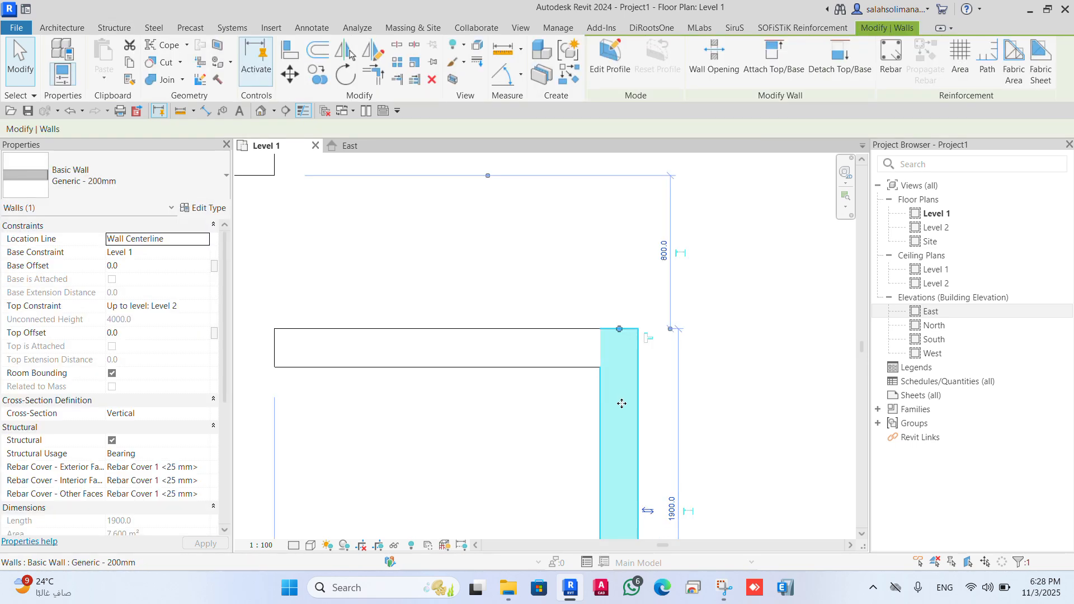
key("Escape")
scroll(617, 417, "down", 2)
middle_click_drag(618, 428, 616, 300)
left_click(610, 401)
scroll(598, 464, "up", 2)
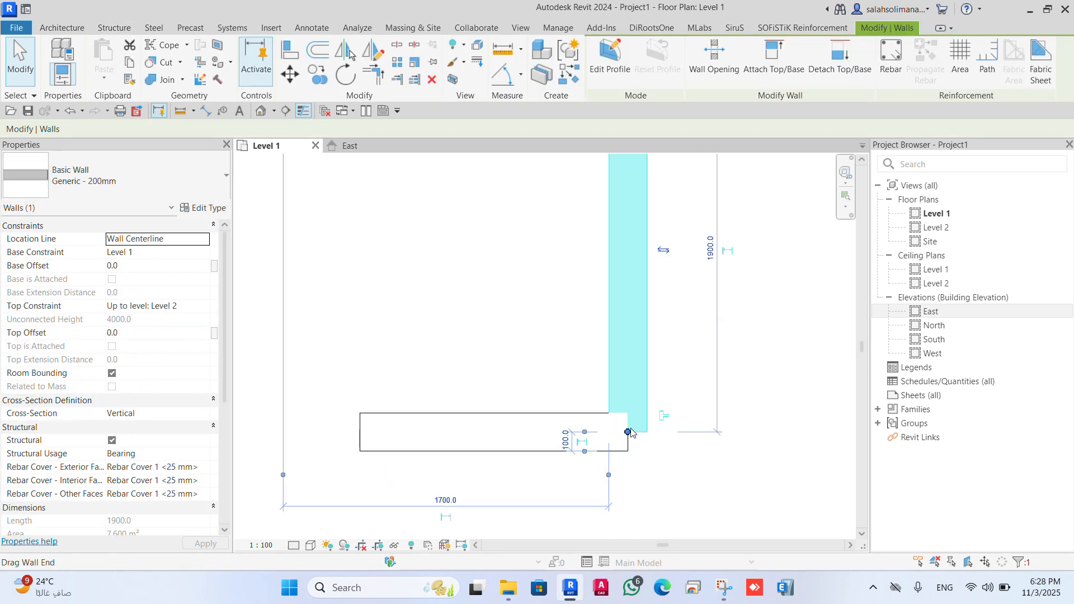
left_click_drag(627, 431, 628, 451)
scroll(619, 446, "down", 2)
left_click(618, 505)
scroll(618, 482, "down", 2)
middle_click_drag(626, 481, 593, 473)
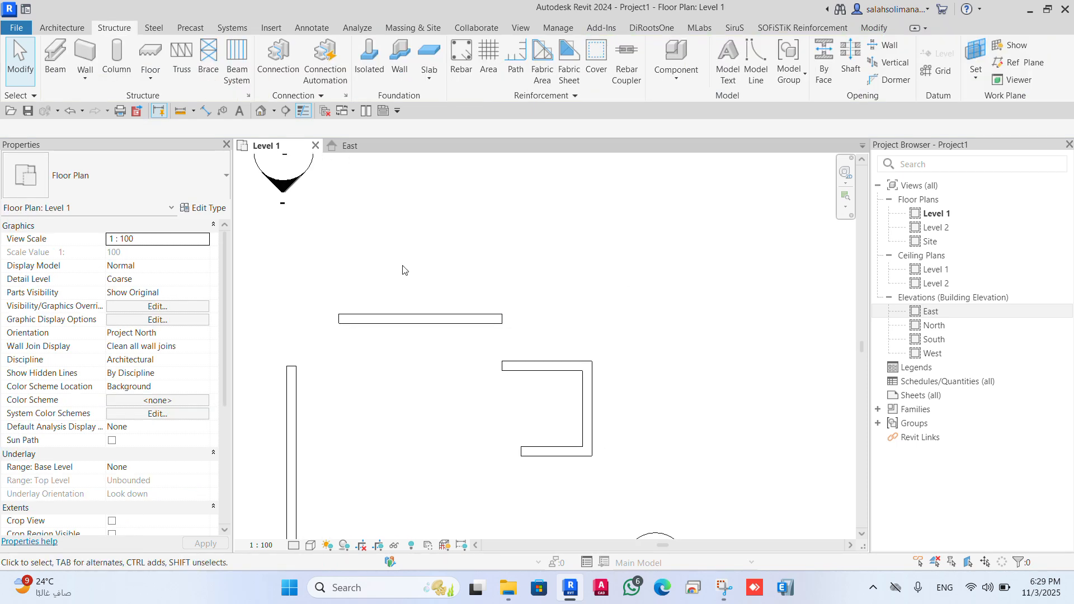
Draw a rectangle of structural walls to the right of the U shape with joins still disallowed
left_click(85, 56)
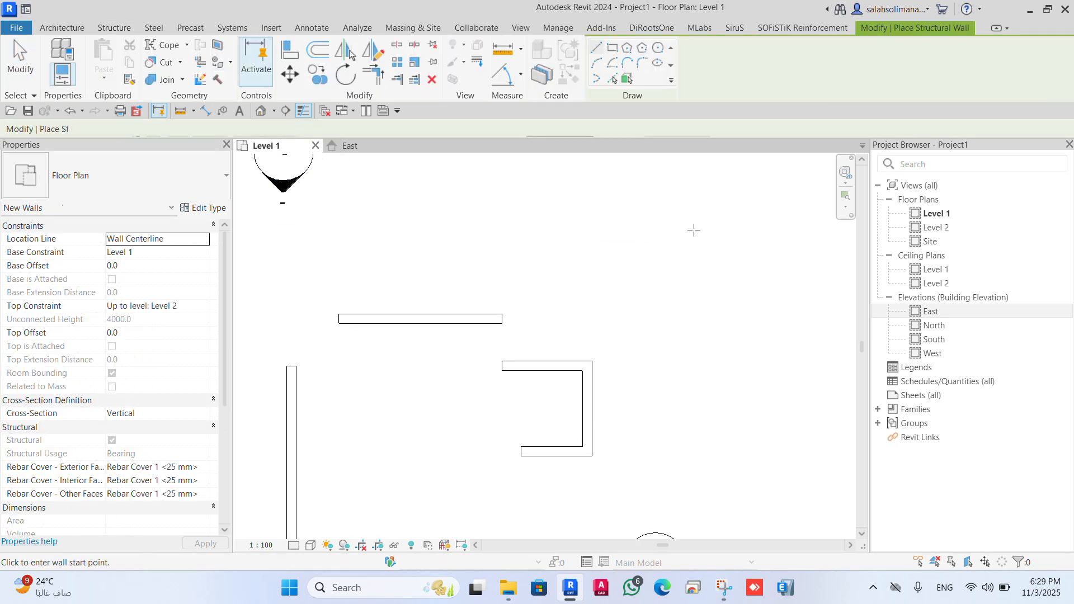
middle_click_drag(622, 188, 593, 288)
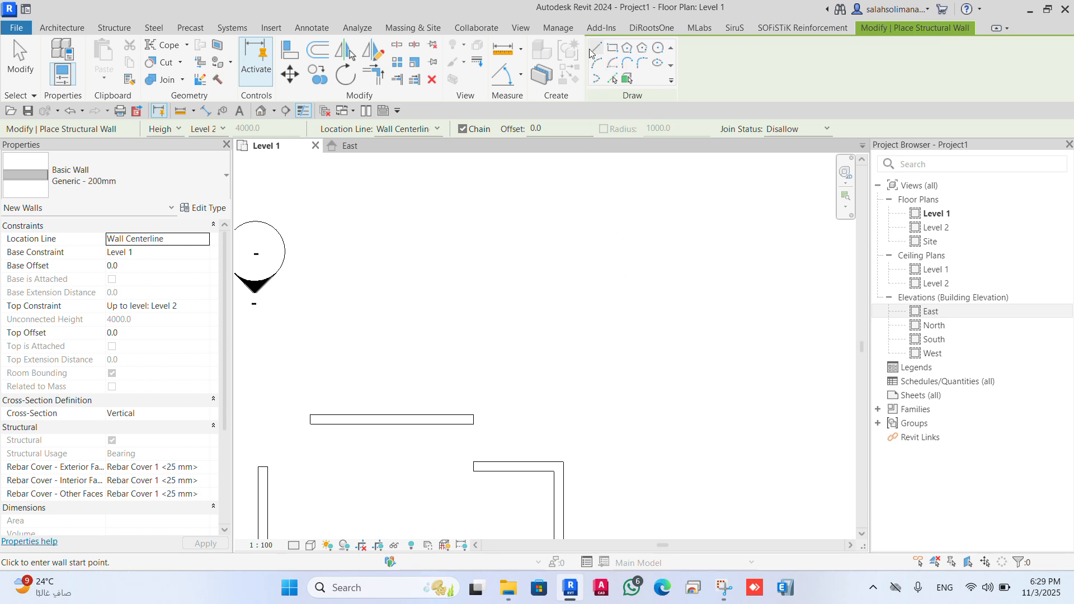
middle_click_drag(559, 355, 487, 293)
scroll(492, 324, "down", 3)
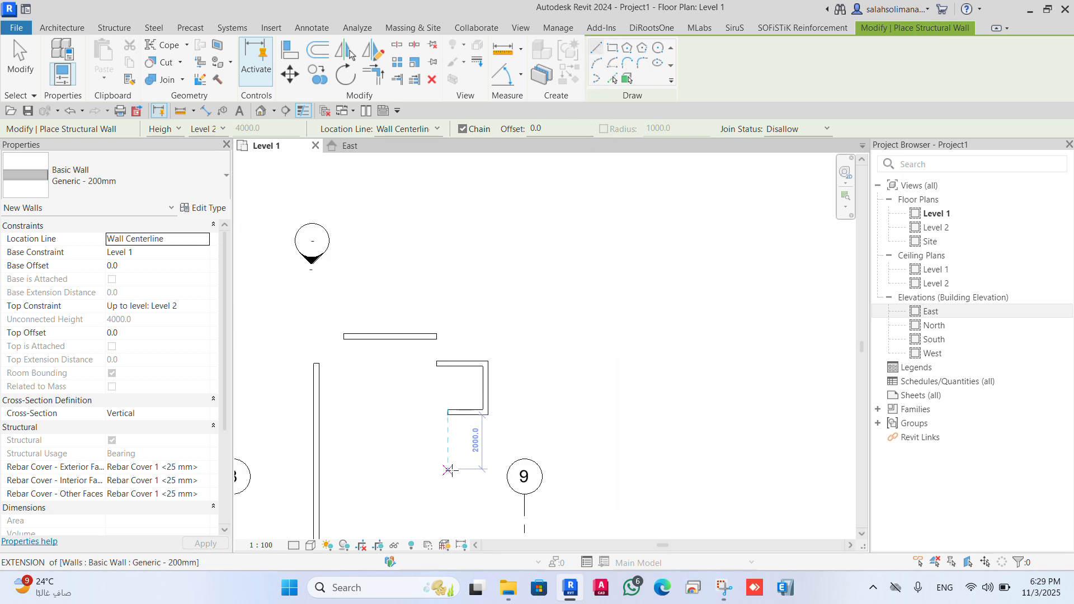
key("super+shift+s")
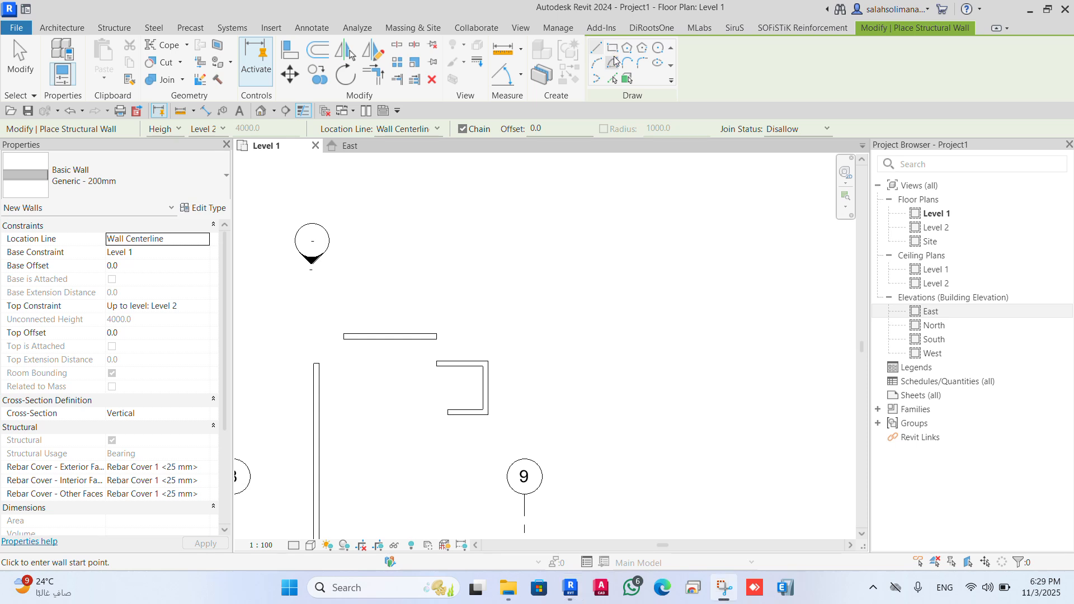
left_click(612, 48)
left_click(540, 216)
left_click(693, 347)
middle_click_drag(757, 455, 697, 464)
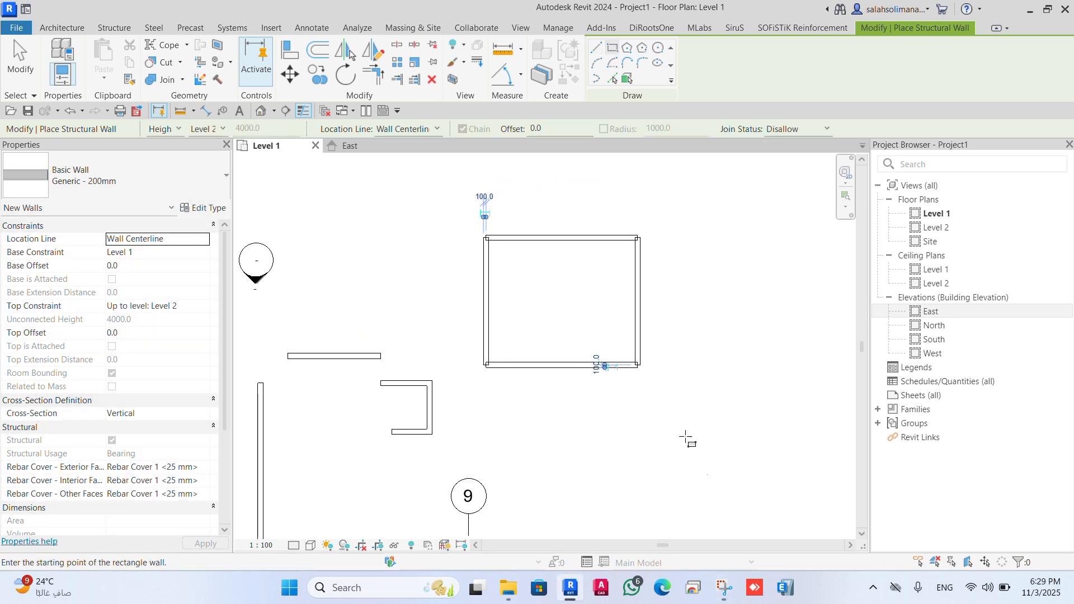
Set the join status to Allow and draw a second wall rectangle beside the first, about 6560 by 4500 mm inside
left_click(823, 130)
left_click(794, 145)
middle_click_drag(755, 354, 556, 319)
left_click(564, 200)
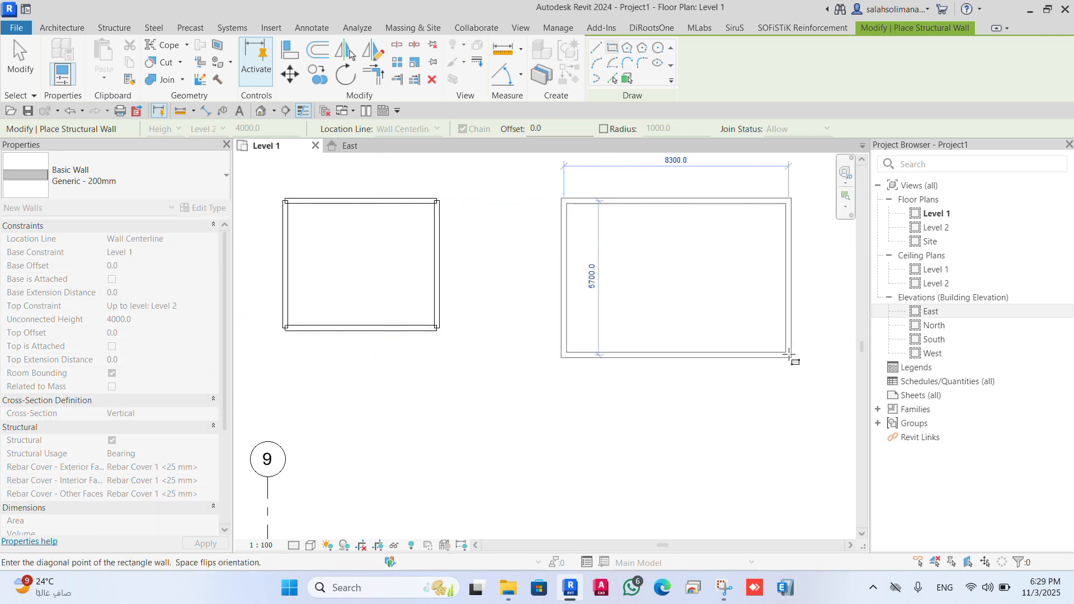
left_click(747, 328)
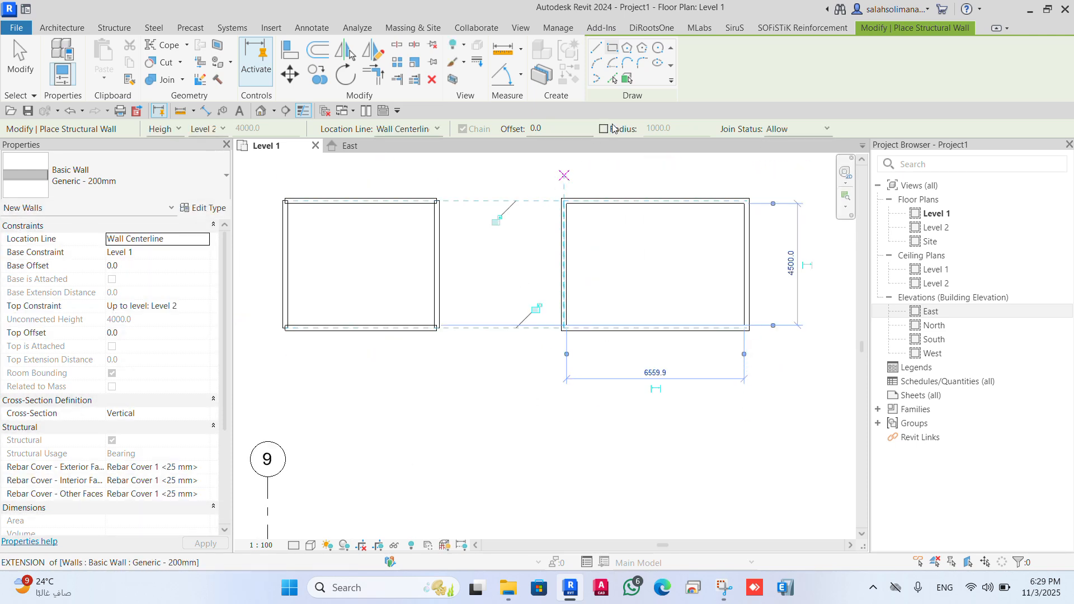
Draw a six-sided inscribed polygon of walls with a radius of about 4200 mm, to the right of the grid 1 bubble
left_click(626, 49)
middle_click_drag(643, 391, 684, 292)
left_click(662, 241)
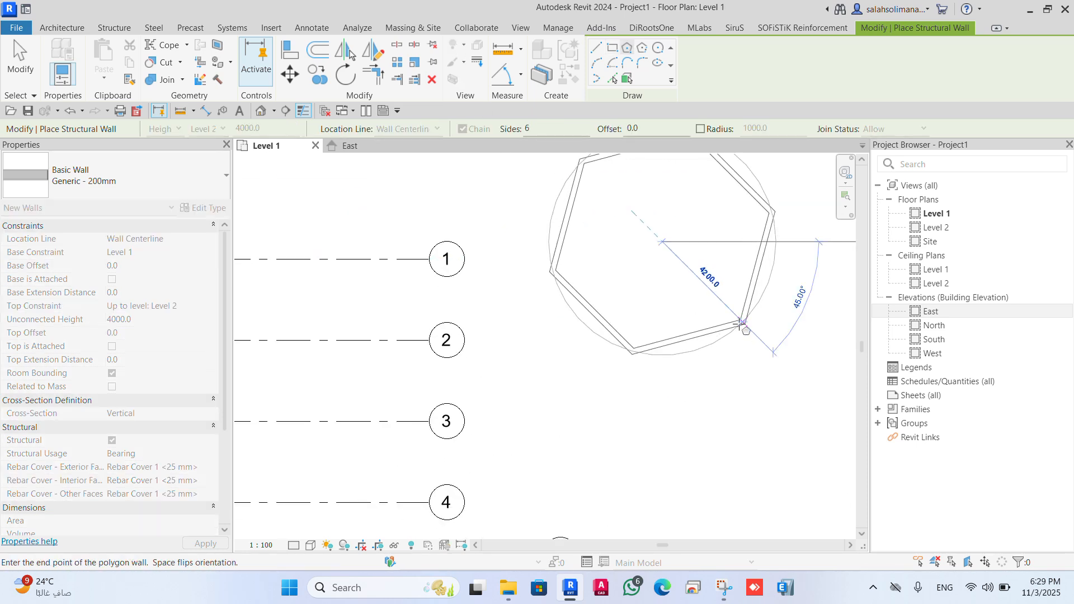
left_click(741, 323)
middle_click_drag(709, 388, 570, 592)
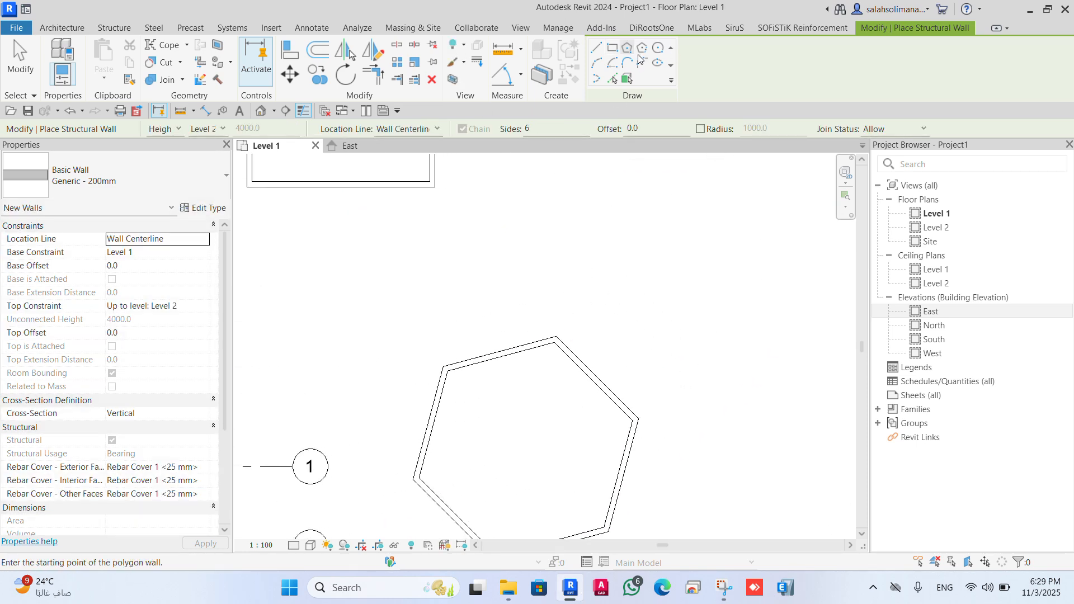
Draw a circular wall with a radius of about 3400 mm above the hexagonal walls
left_click(660, 50)
left_click(649, 217)
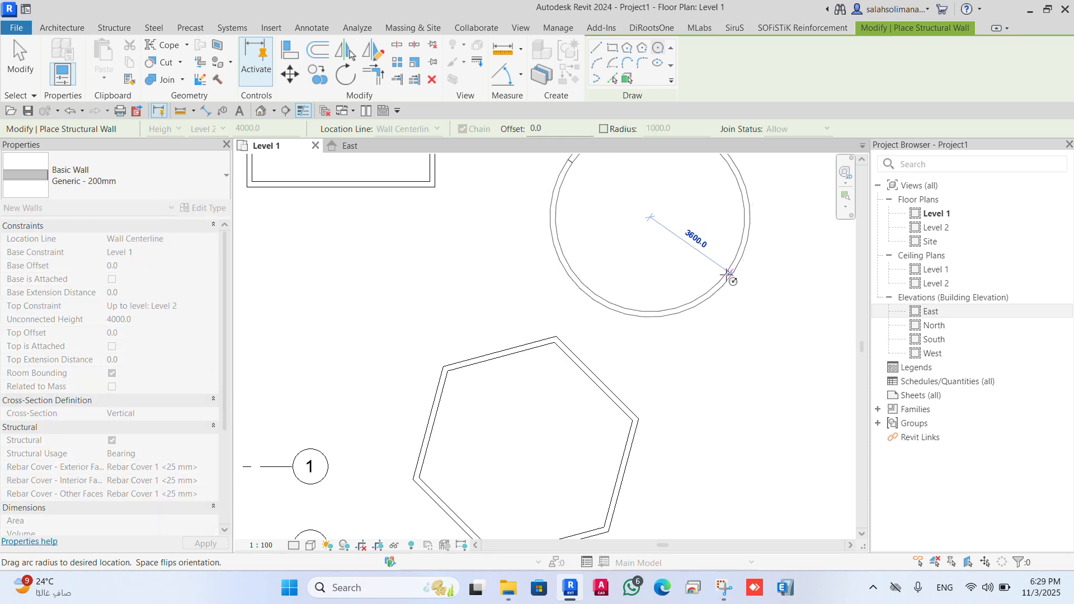
left_click(722, 274)
scroll(721, 274, "down", 3)
scroll(511, 271, "up", 3)
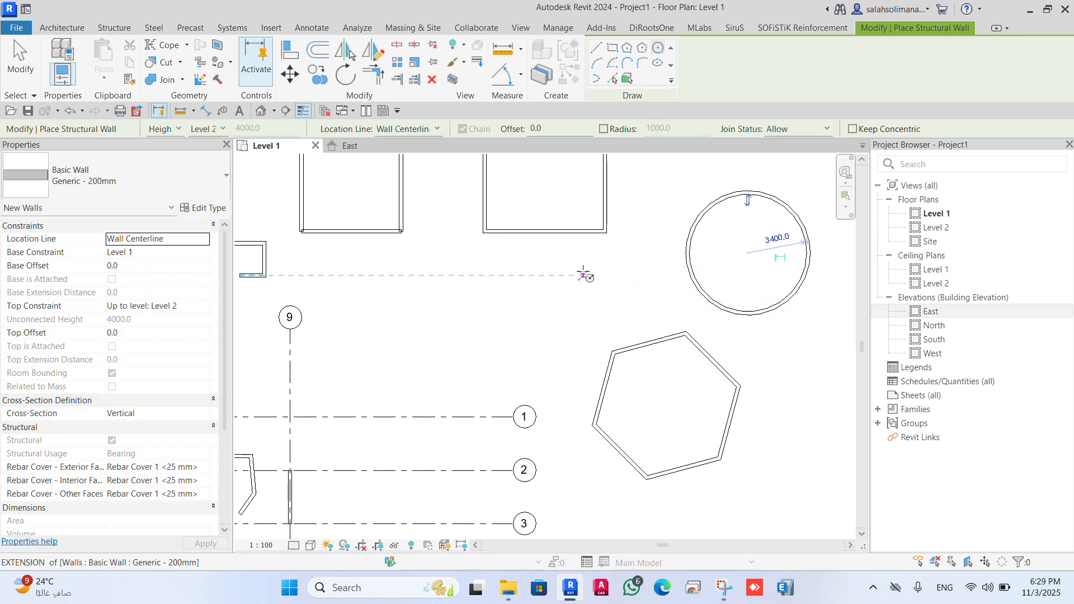
Draw a start-end-radius arc wall to the left of grid 6, bulging left, with its endpoints about 9610 mm apart
scroll(573, 276, "down", 1)
middle_click_drag(571, 275, 715, 168)
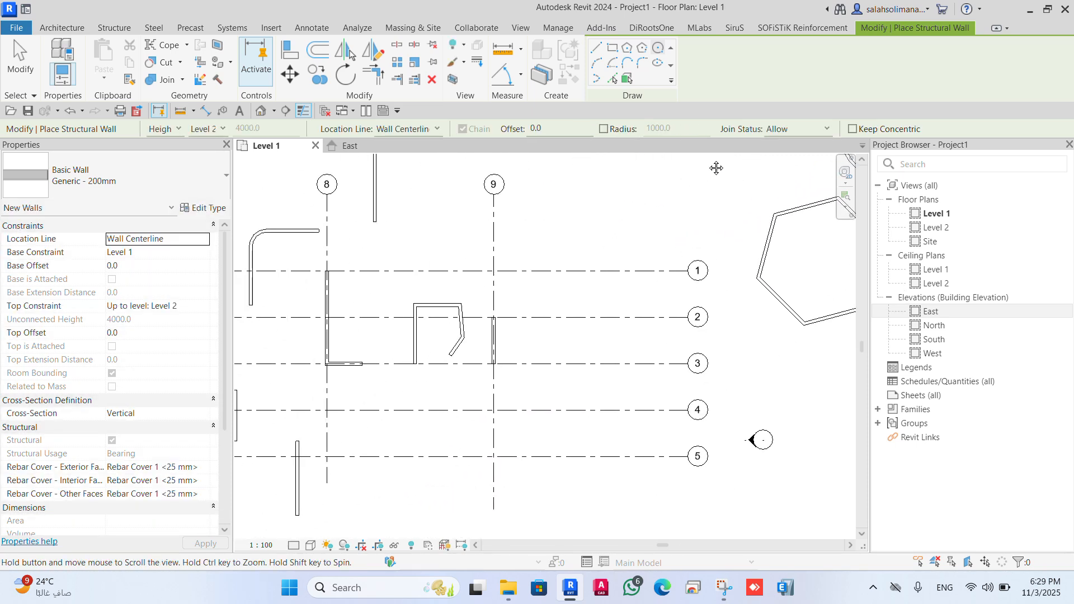
scroll(706, 169, "down", 3)
scroll(618, 372, "up", 3)
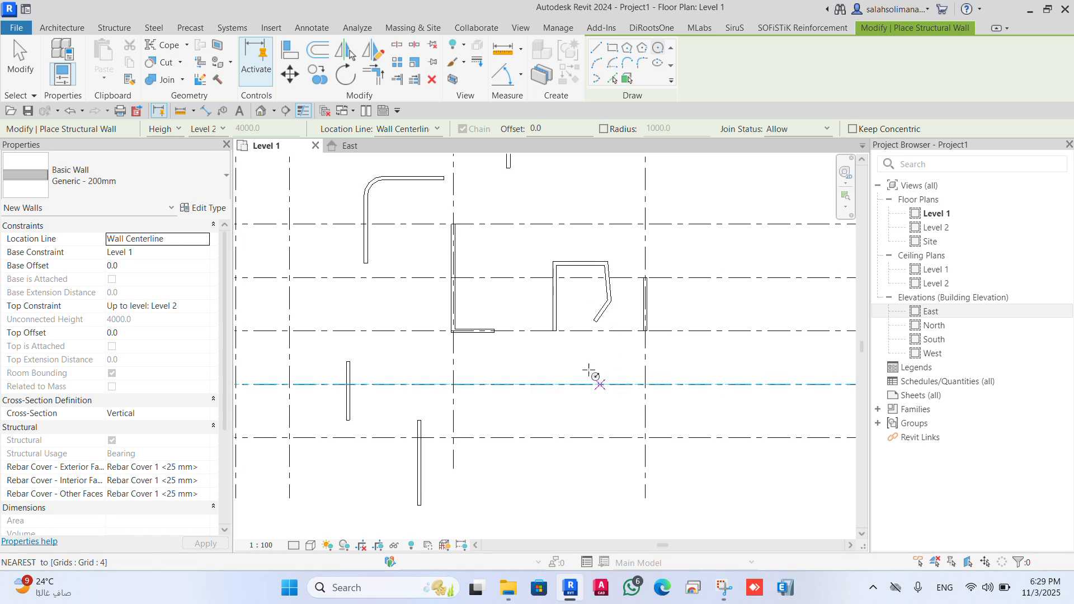
scroll(553, 337, "down", 2)
middle_click_drag(364, 370, 389, 342)
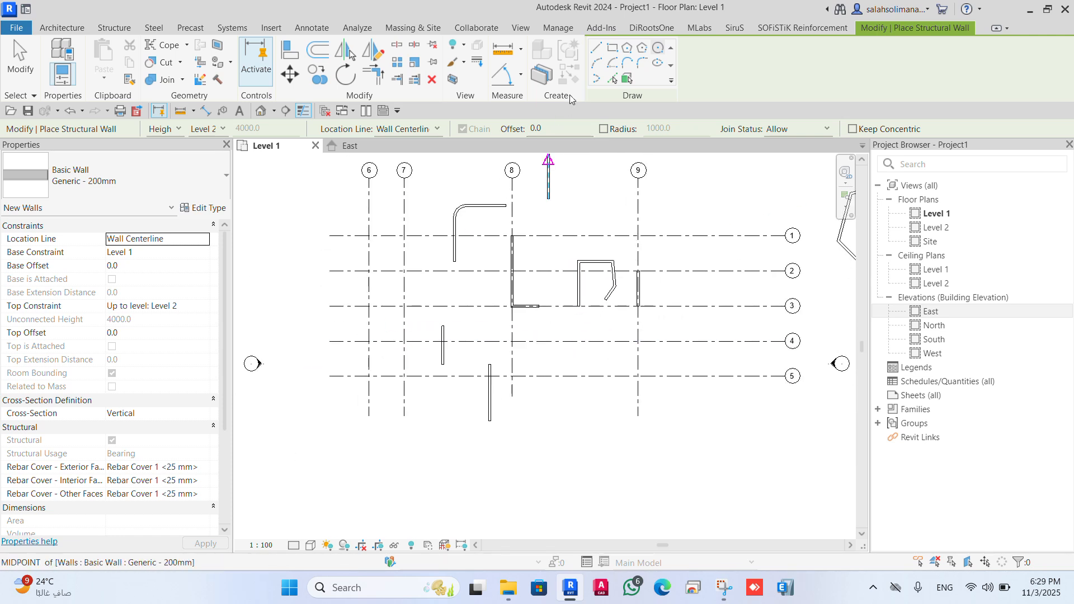
left_click(593, 63)
middle_click_drag(244, 387, 640, 432)
left_click(545, 386)
left_click(588, 280)
left_click(544, 313)
left_click(492, 328)
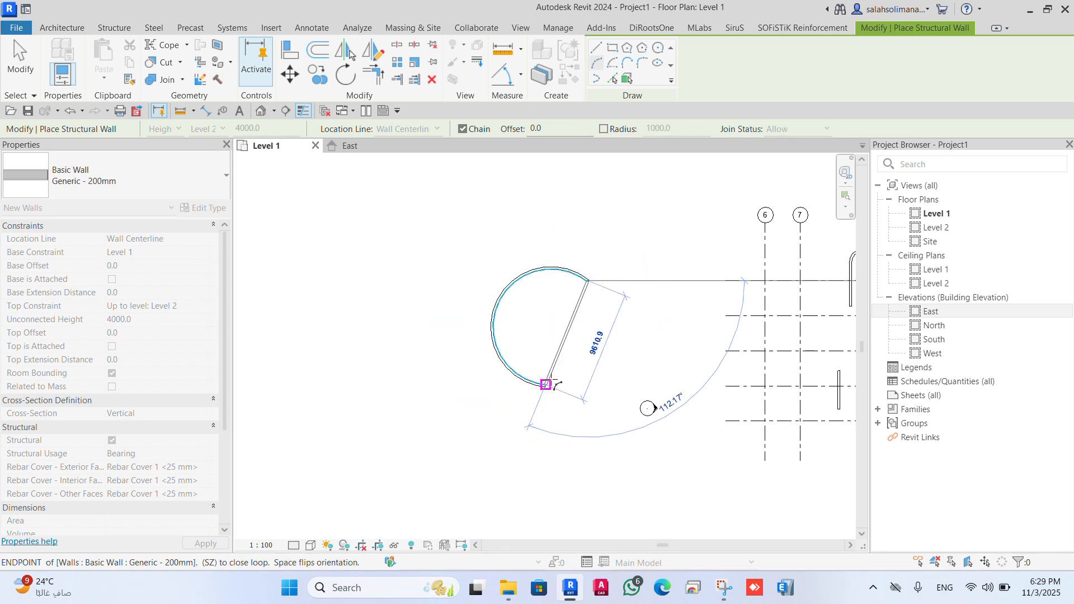
Finish drawing walls, select the arc wall beyond grid 6, and examine its location line and cross-section options
key("Escape")
key("Escape")
middle_click_drag(715, 408, 449, 399)
scroll(629, 353, "up", 1)
middle_click_drag(582, 372, 565, 430)
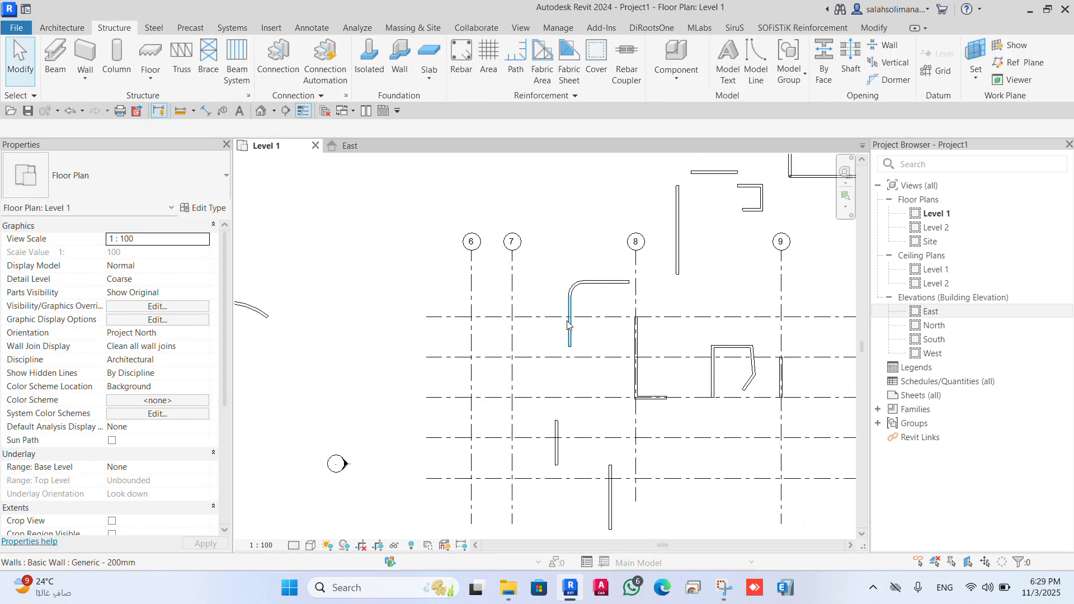
scroll(628, 448, "down", 3)
scroll(343, 391, "up", 3)
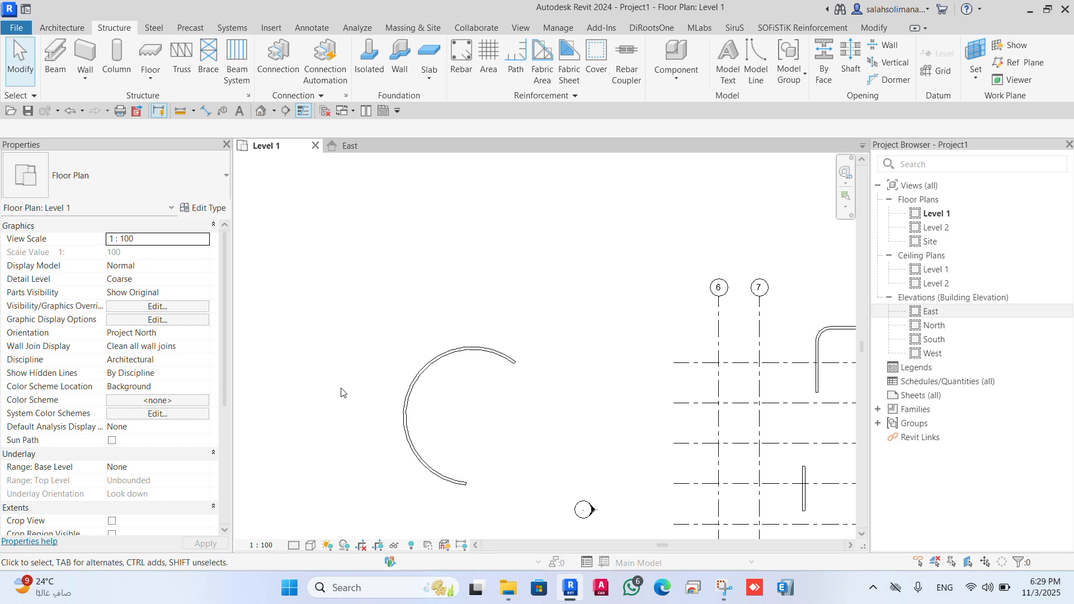
left_click(405, 417)
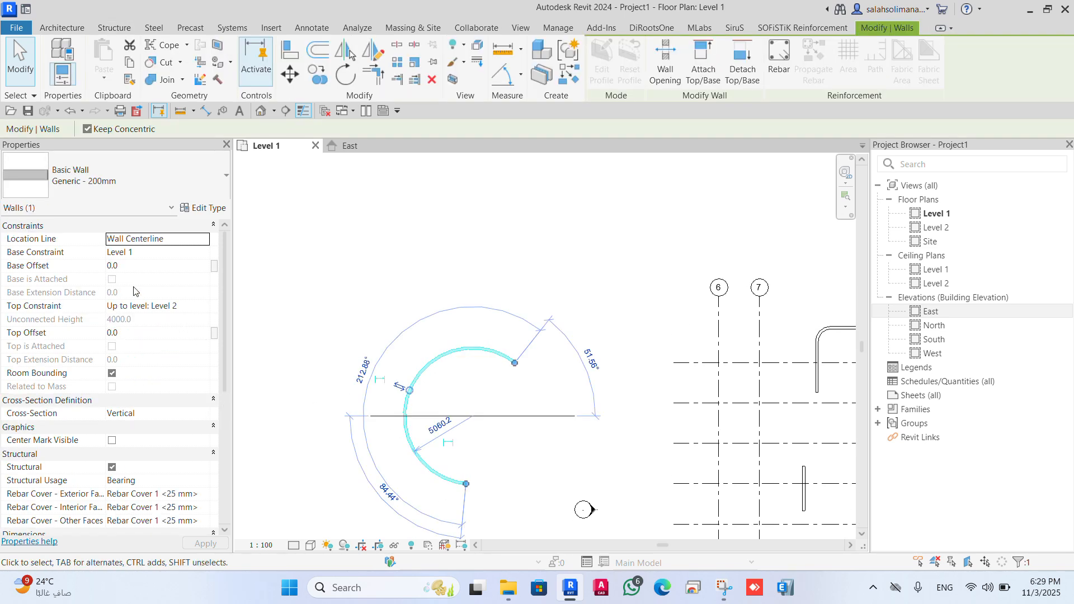
left_click(198, 242)
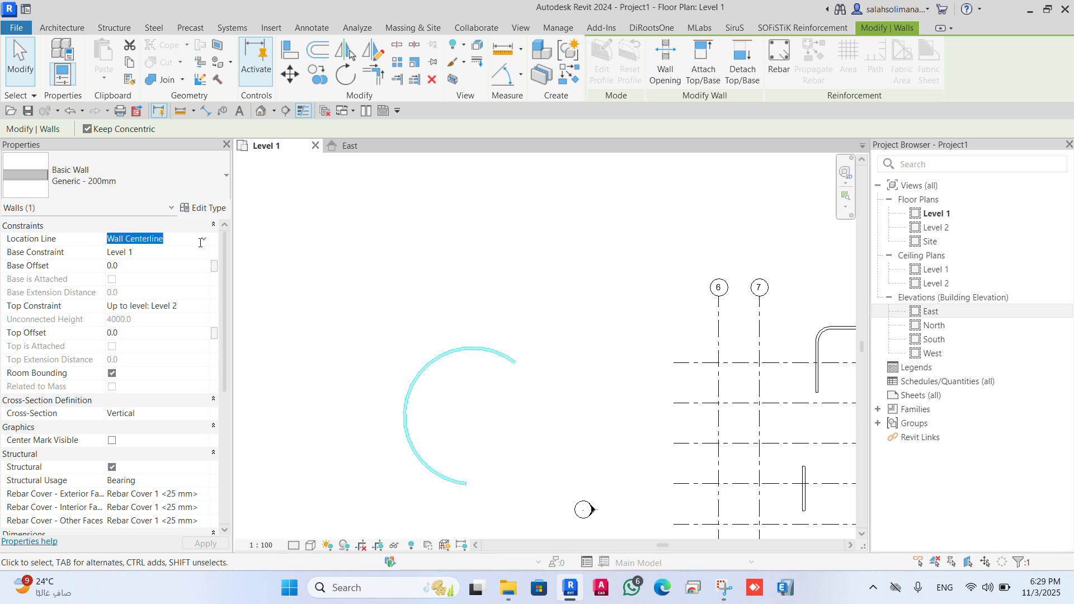
left_click(202, 238)
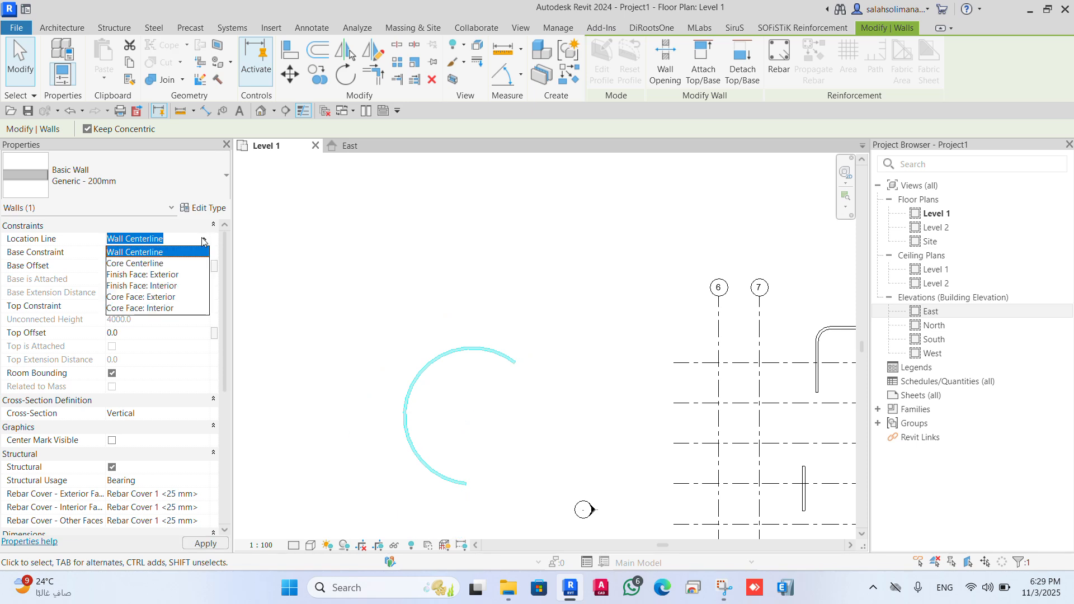
left_click(202, 242)
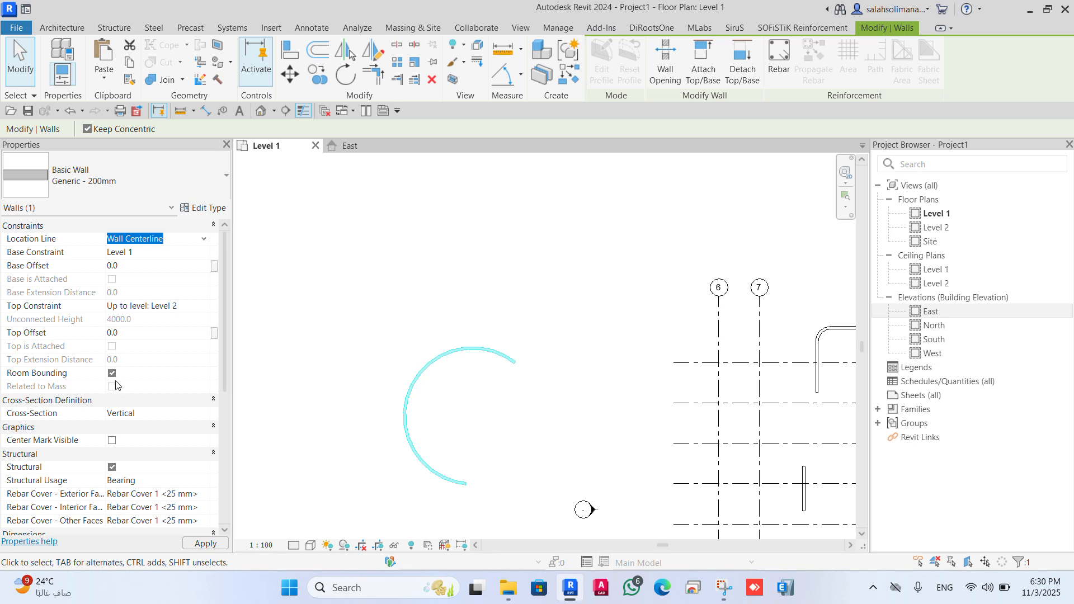
scroll(144, 435, "down", 1)
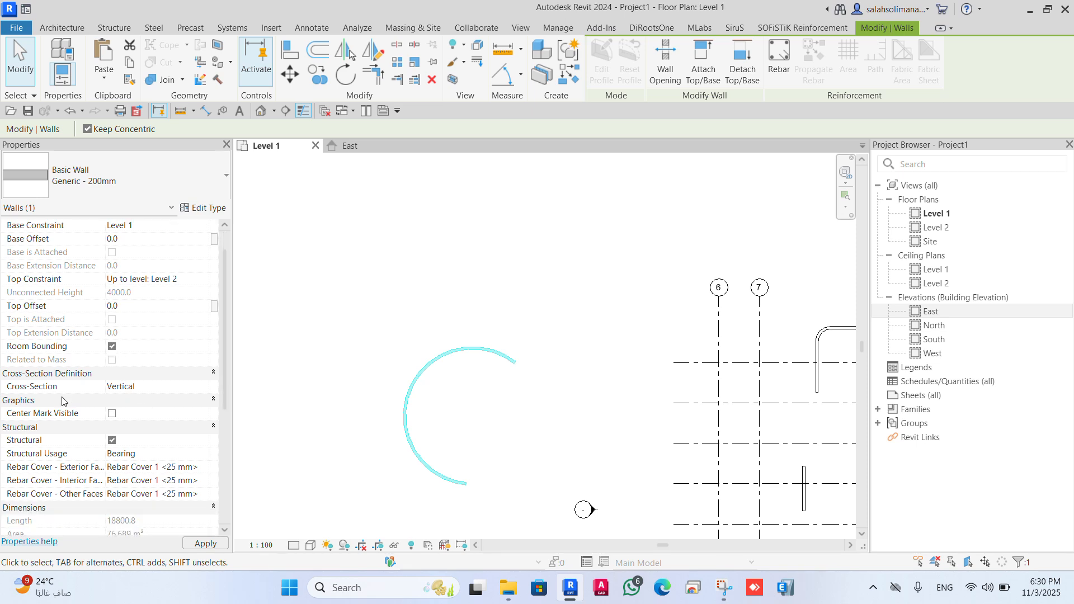
left_click(210, 388)
left_click(205, 388)
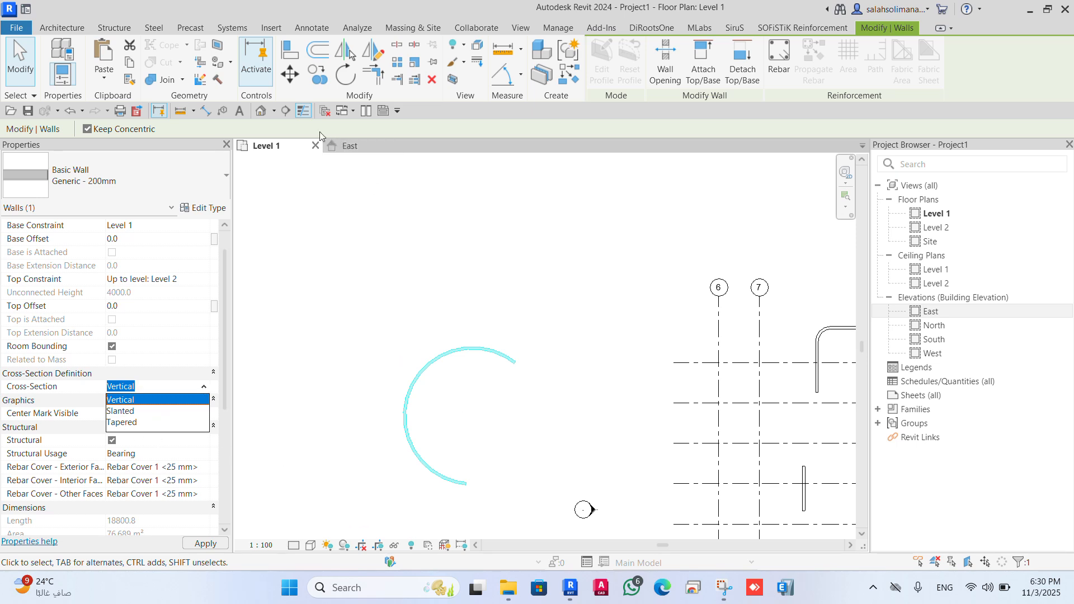
left_click(266, 112)
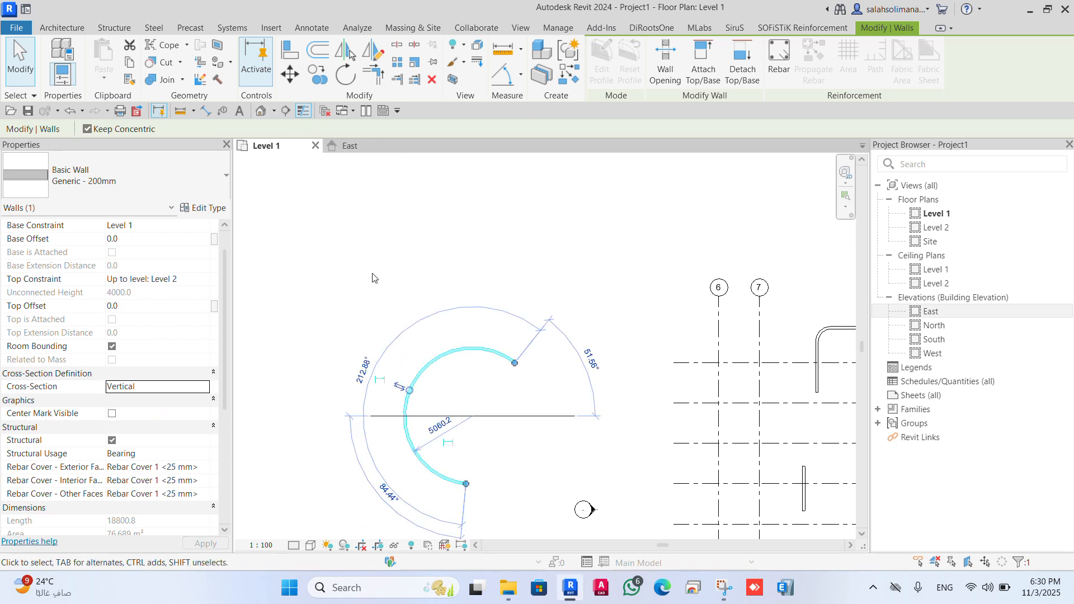
middle_click_drag(450, 497, 422, 415)
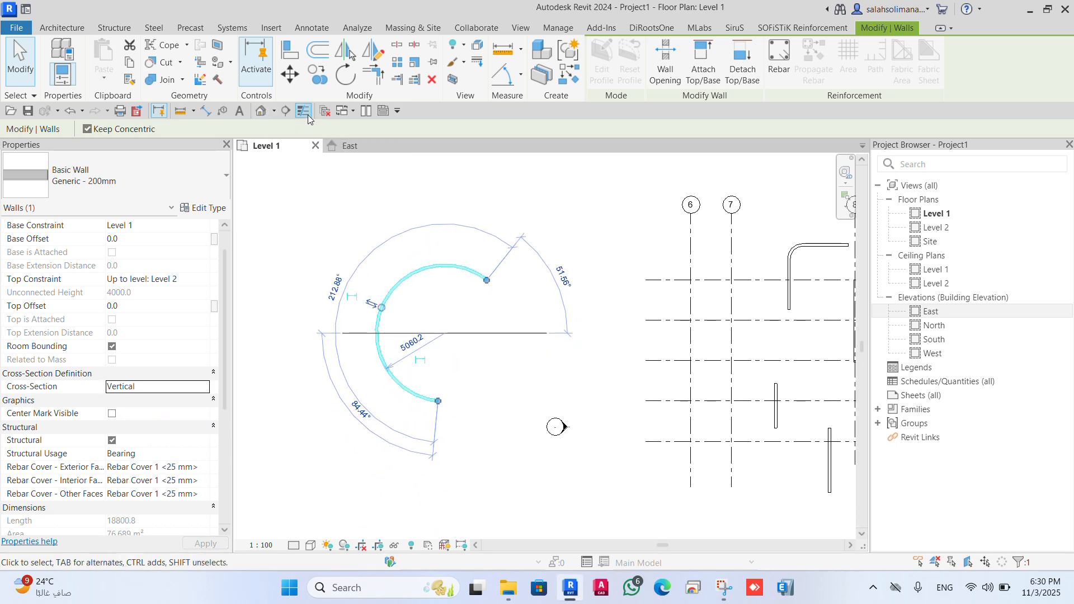
Open the default 3D view and set the cross-section of the 4800 mm straight wall near grid 8 to Slanted
left_click(260, 111)
middle_click_drag(369, 331, 401, 426)
middle_click_drag(516, 536, 433, 420)
scroll(396, 342, "up", 1)
scroll(394, 342, "up", 1)
middle_click_drag(636, 497, 536, 314)
left_click(552, 353)
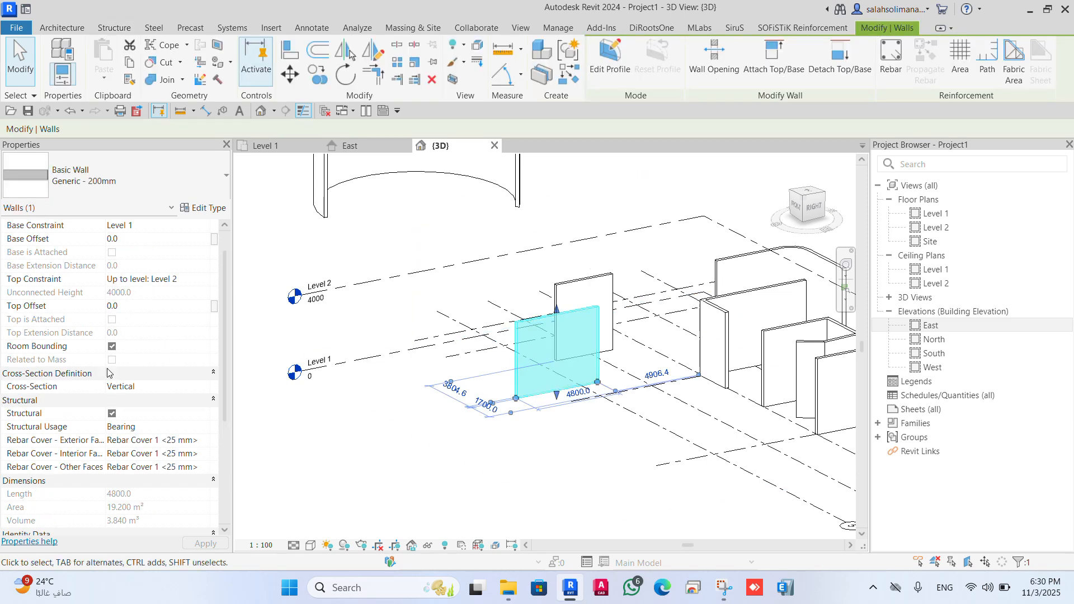
left_click(206, 386)
left_click(146, 414)
Tilt the slanted wall to an angle of -25° from vertical directly in the 3D view
middle_click_drag(610, 492, 593, 380, "shift")
left_click(540, 306)
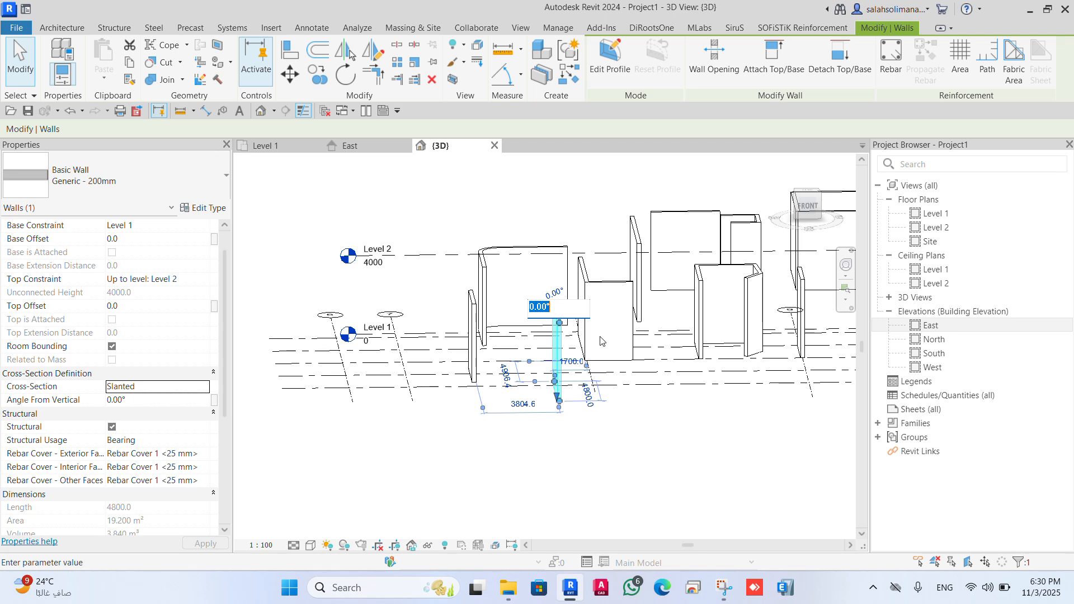
scroll(585, 465, "up", 3)
left_click_drag(544, 234, 603, 237)
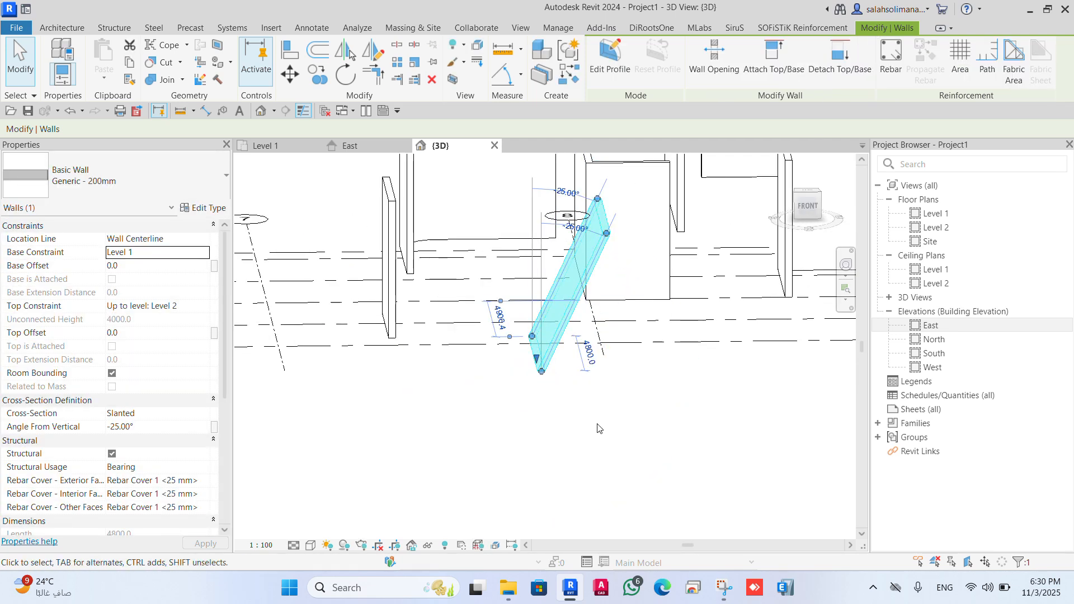
Set the slanted wall's angle from vertical to 45°
left_click(145, 427)
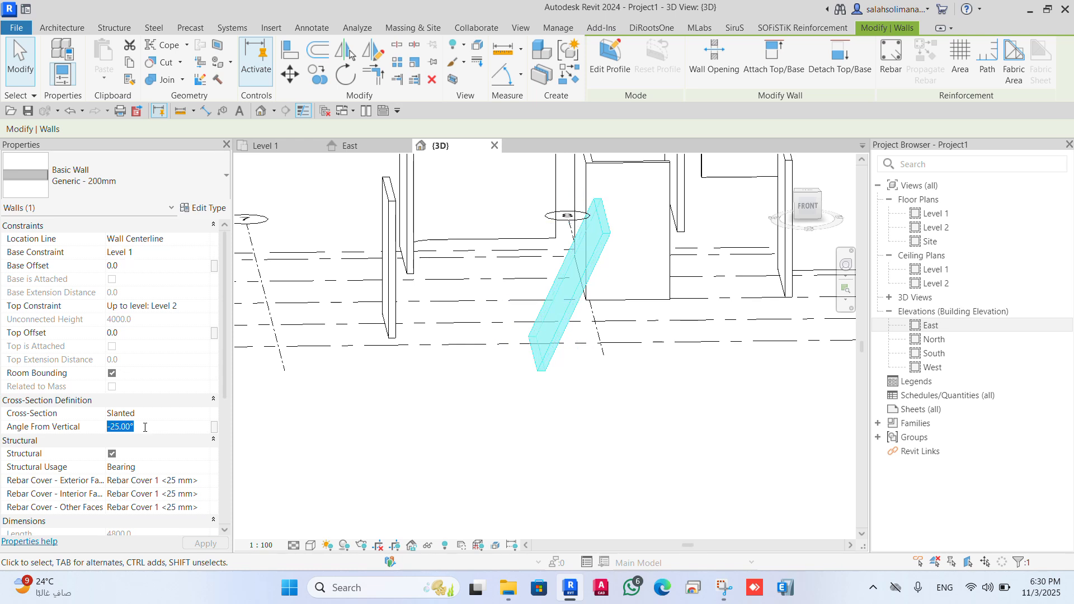
type("45")
key("Return")
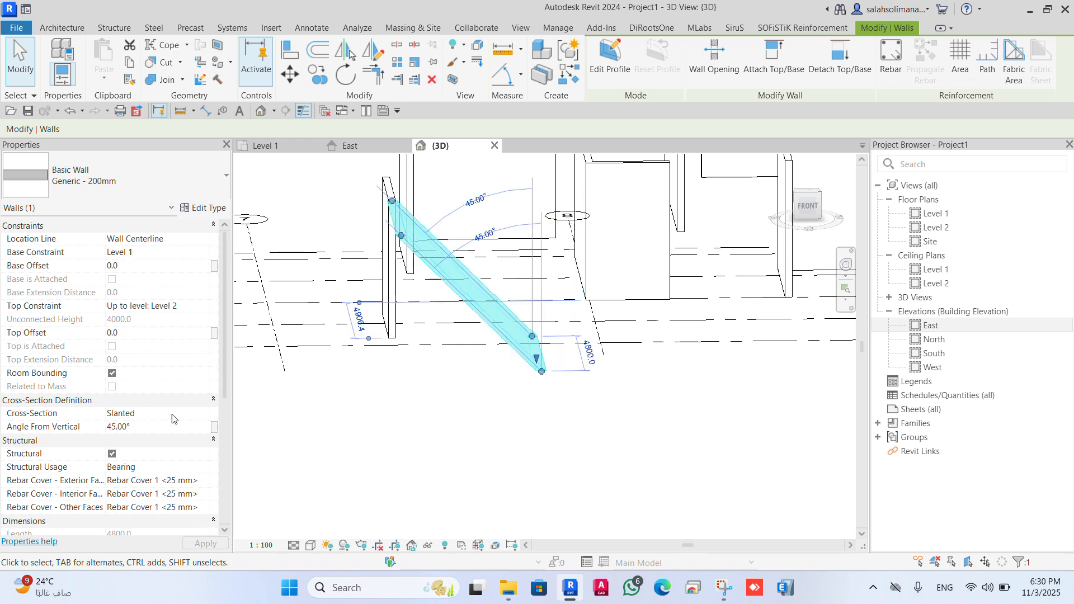
Try to set the slanted wall's cross-section to Tapered
left_click(204, 413)
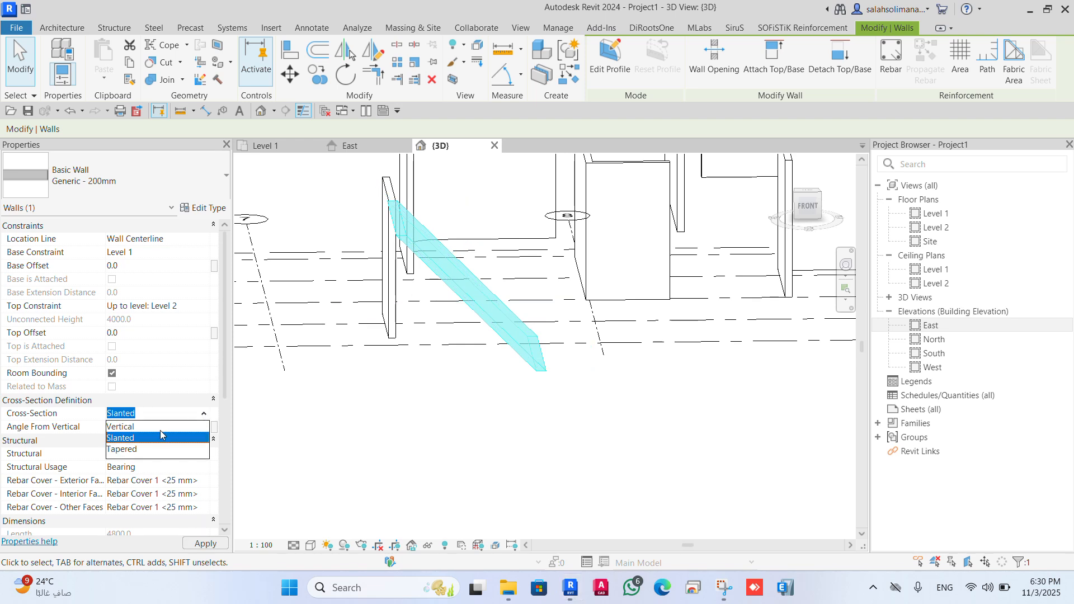
left_click(132, 449)
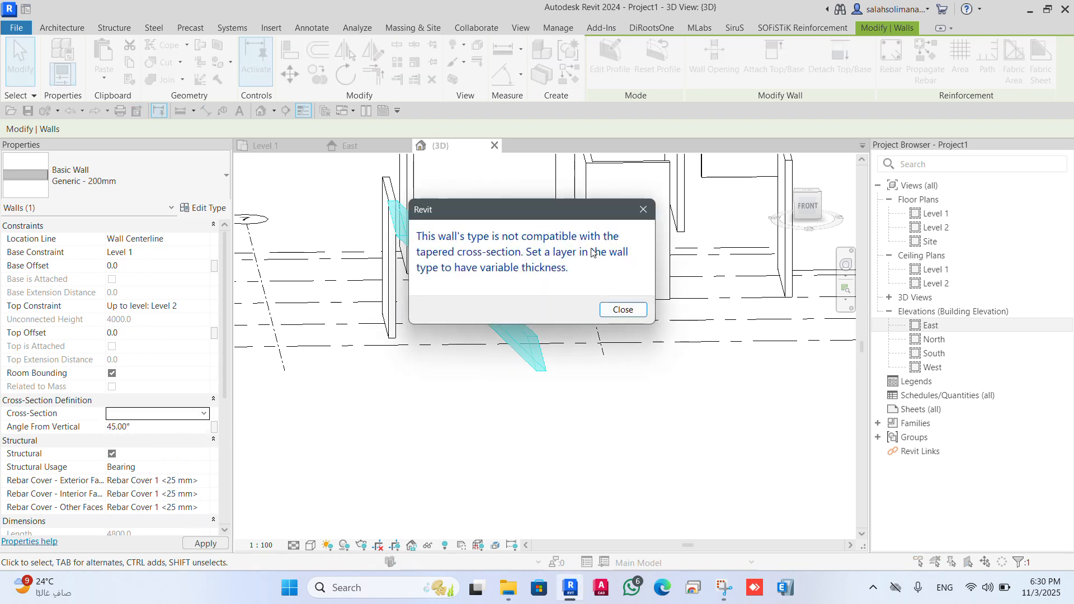
left_click(643, 209)
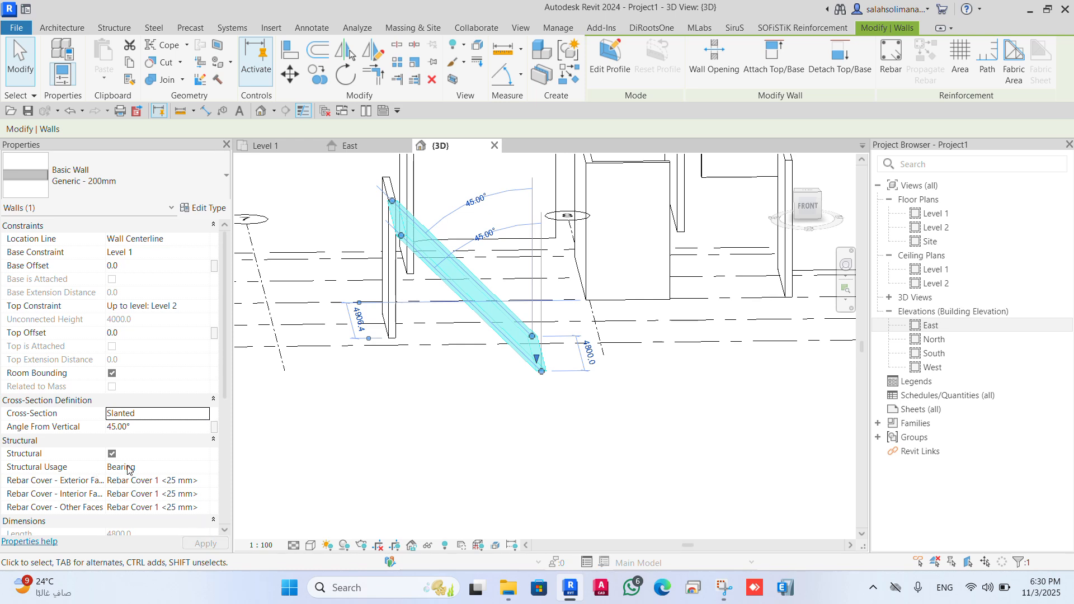
Examine the slanted wall's structural, dimension, identity, phasing and IFC properties
scroll(127, 475, "down", 1)
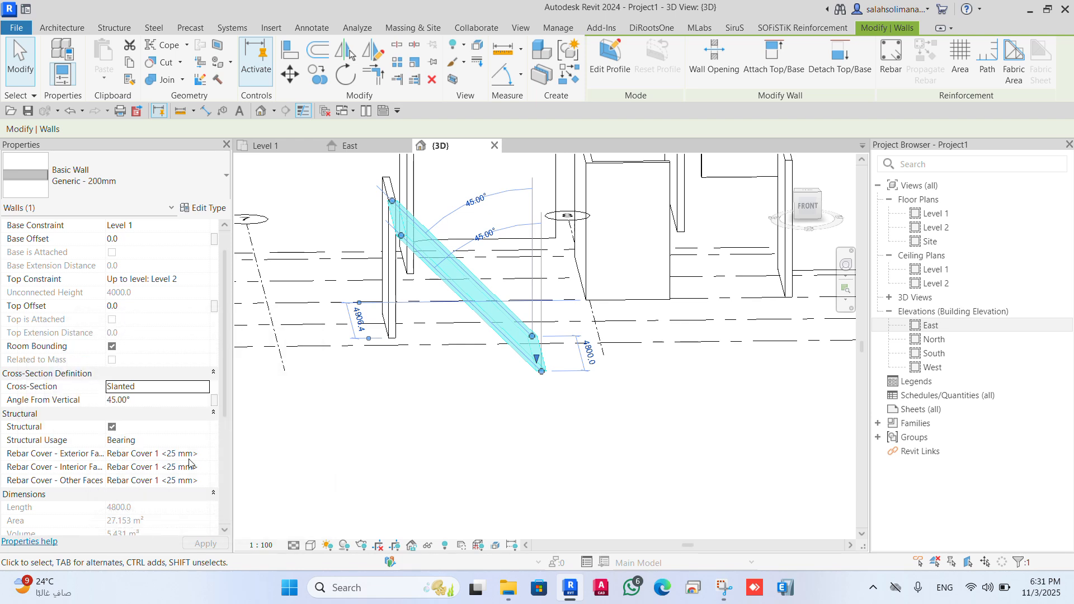
scroll(217, 390, "down", 2)
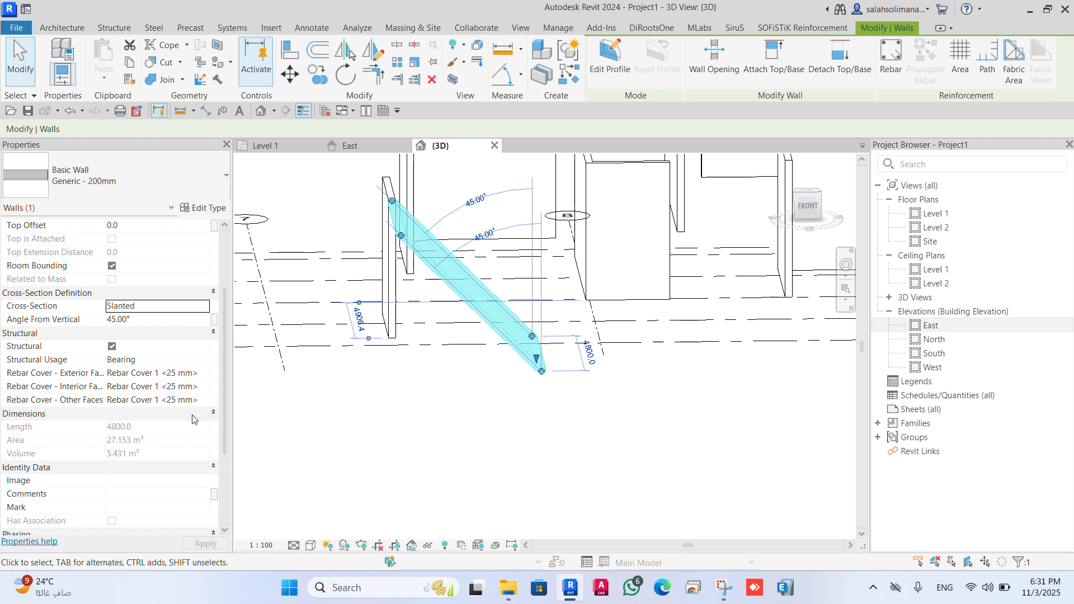
scroll(193, 420, "down", 2)
scroll(194, 419, "down", 2)
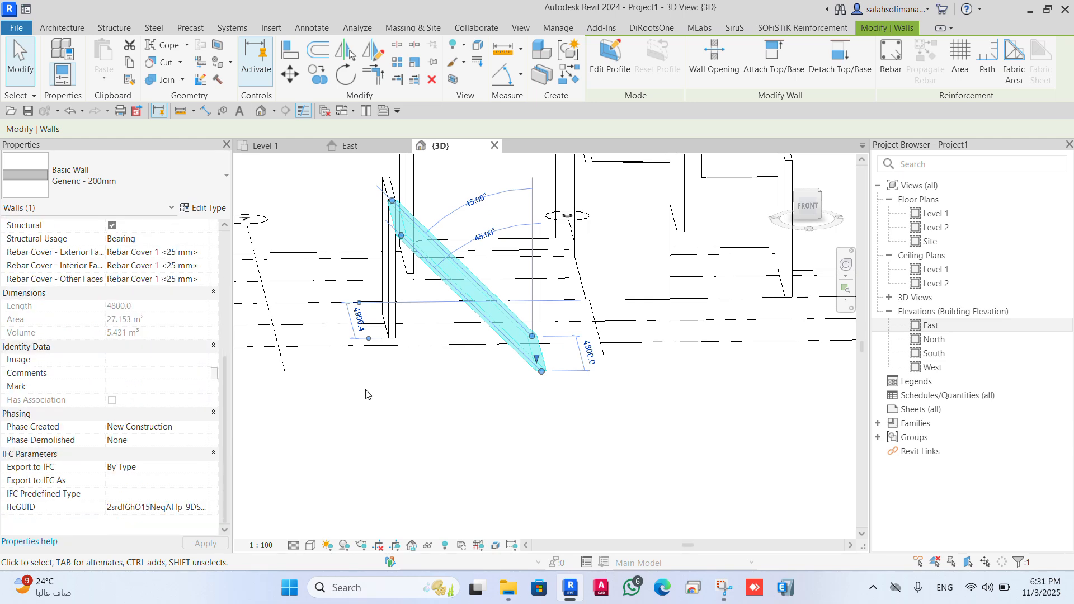
Cut a rectangular wall opening about 2736 mm wide and 1976 mm high in the front wall of the first wall rectangle
scroll(434, 427, "down", 4)
left_click(456, 425)
middle_click_drag(455, 425, 604, 492)
left_click(705, 362)
middle_click_drag(704, 362, 414, 447, "shift")
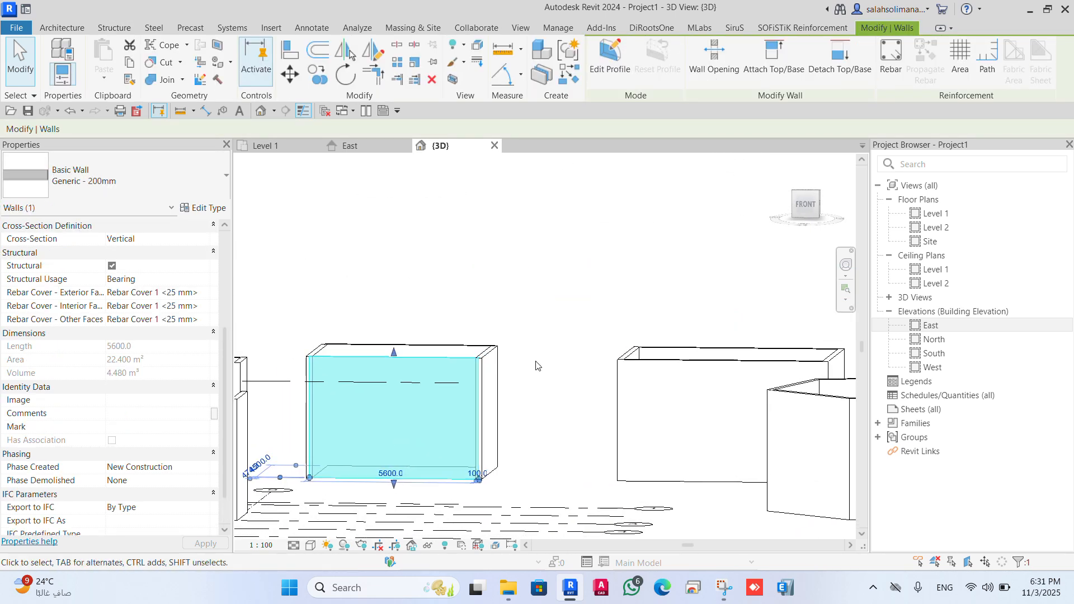
left_click(714, 56)
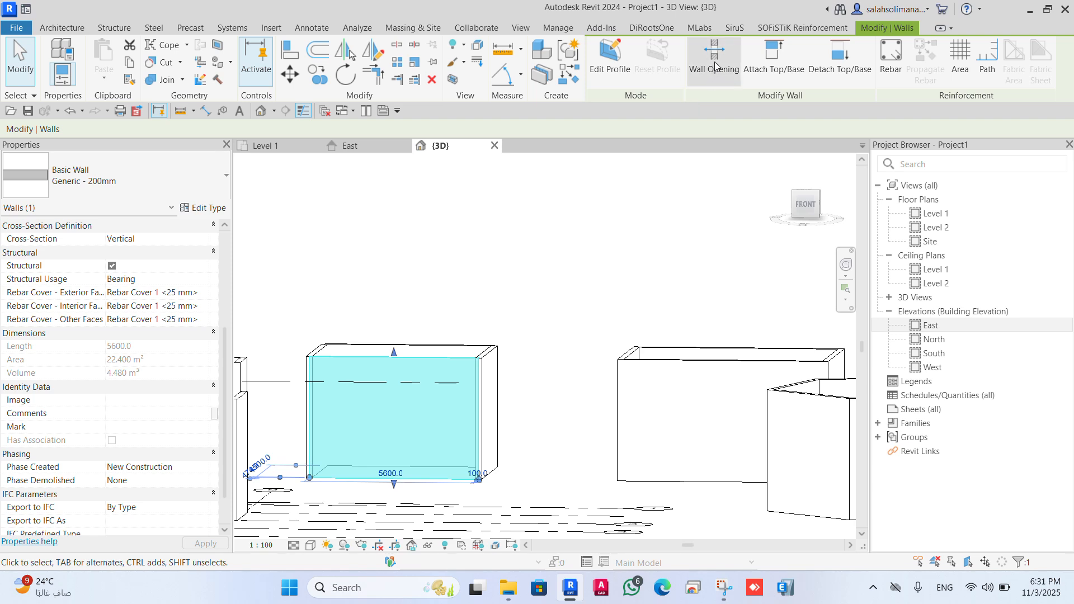
scroll(390, 412, "up", 3)
left_click(329, 357)
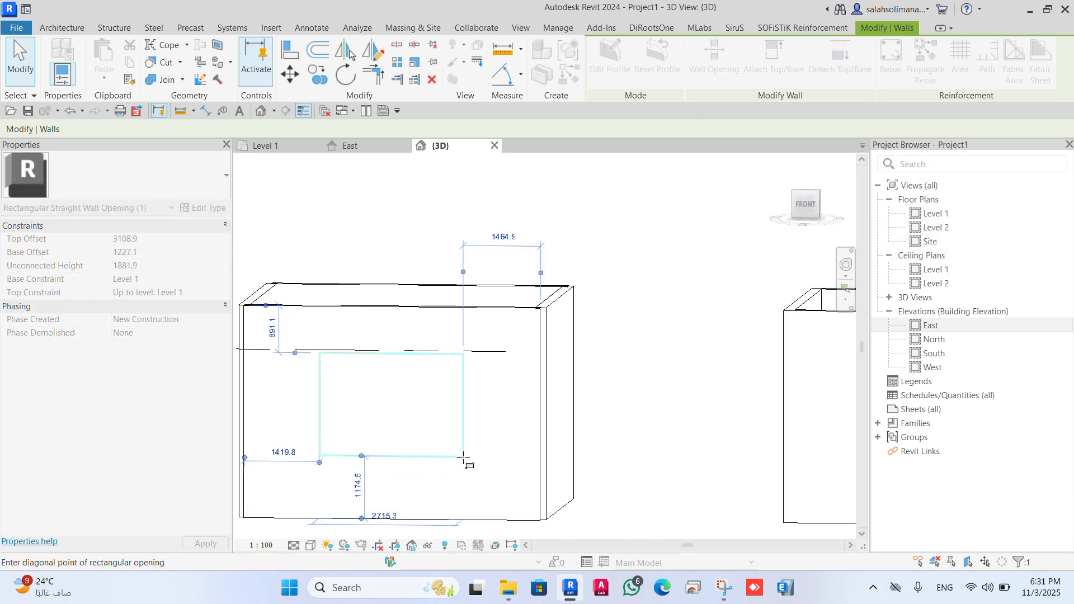
left_click(453, 451)
scroll(453, 459, "down", 3)
scroll(451, 472, "up", 3)
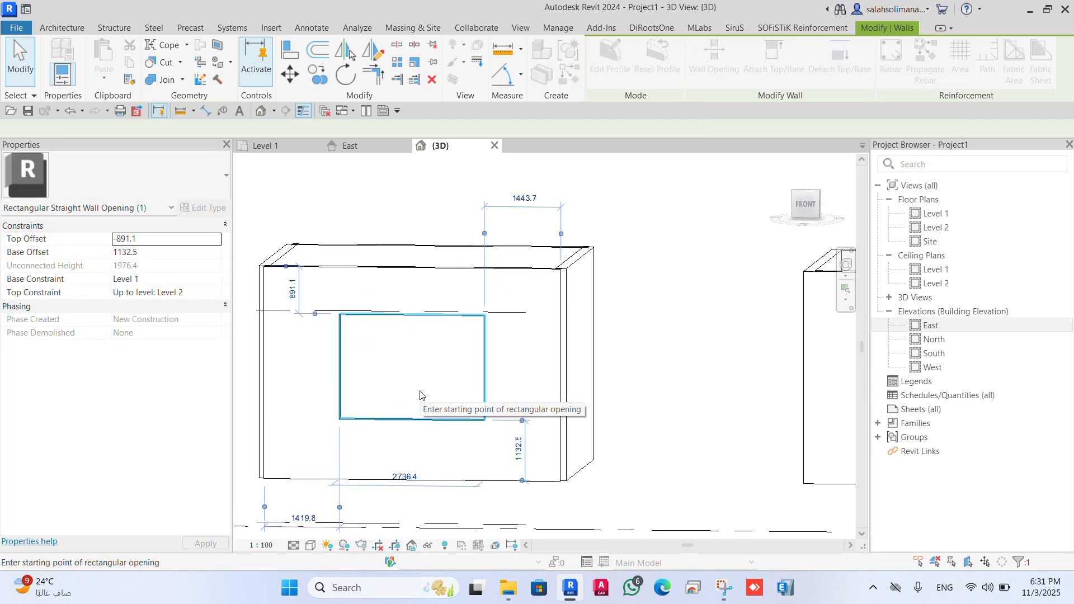
key("Escape")
key("Escape")
Examine the wall opening in 3D, select the adjoining 4700 mm side wall, and look over the surrounding walls
scroll(420, 395, "down", 3)
middle_click_drag(421, 447, 551, 431, "shift")
middle_click_drag(651, 316, 546, 424)
scroll(546, 425, "up", 5)
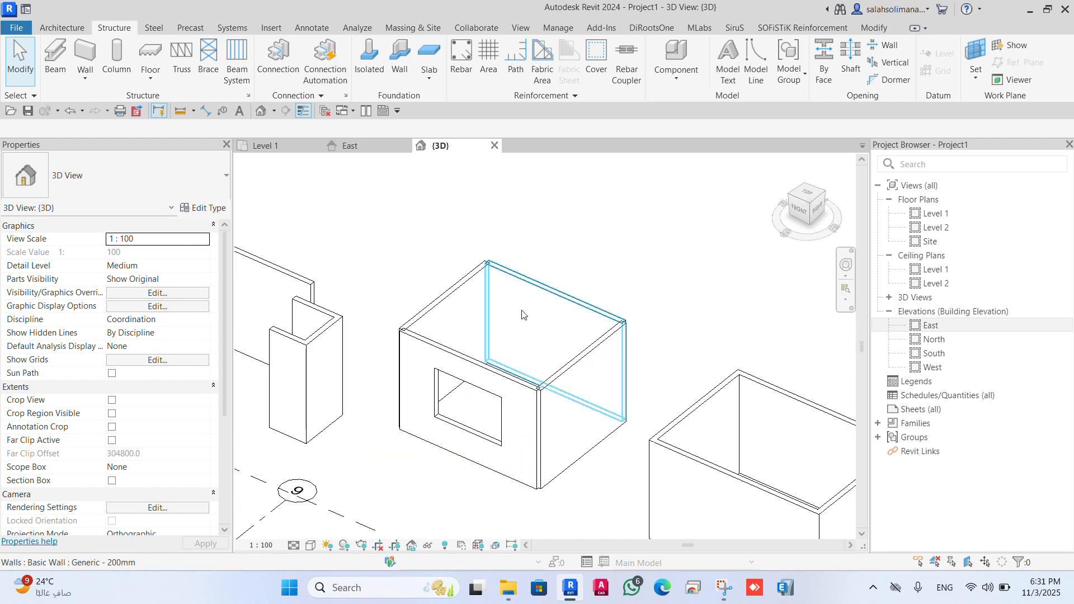
left_click(582, 369)
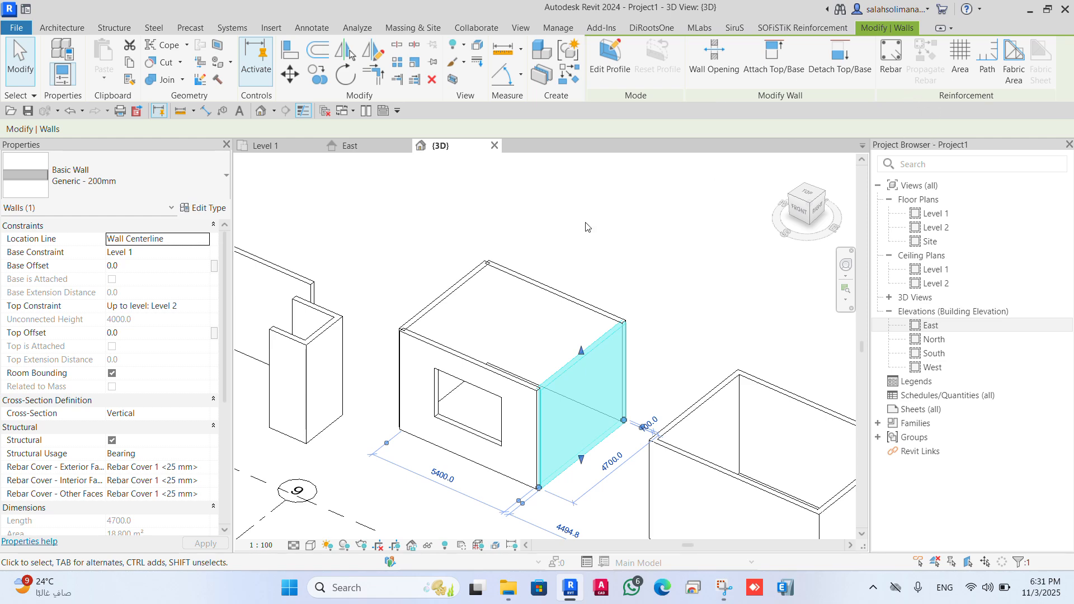
scroll(488, 358, "down", 4)
middle_click_drag(344, 528, 397, 396)
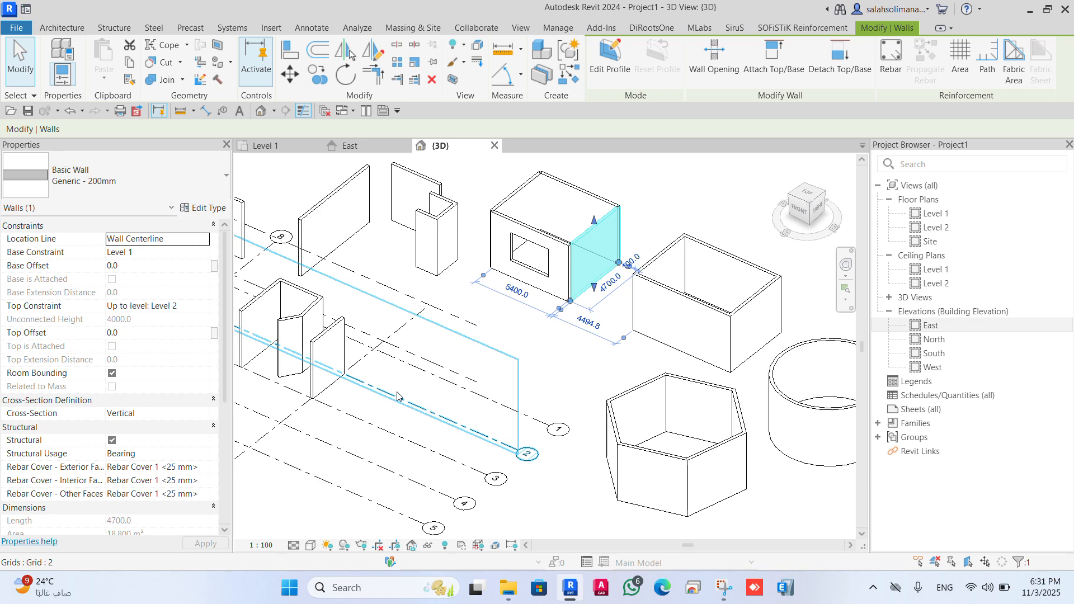
scroll(455, 435, "down", 2)
middle_click_drag(402, 439, 495, 419)
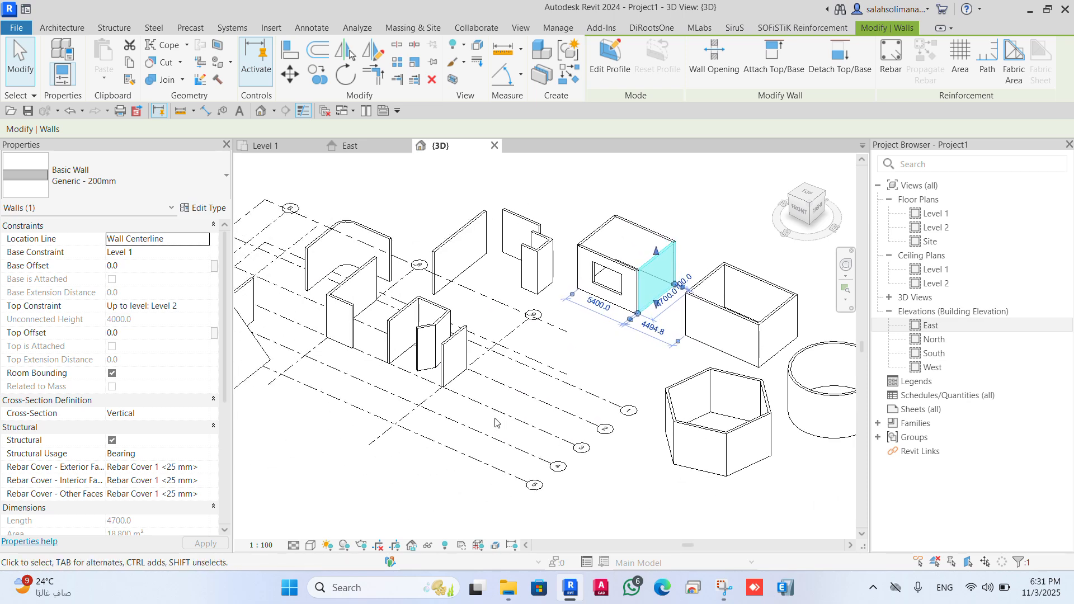